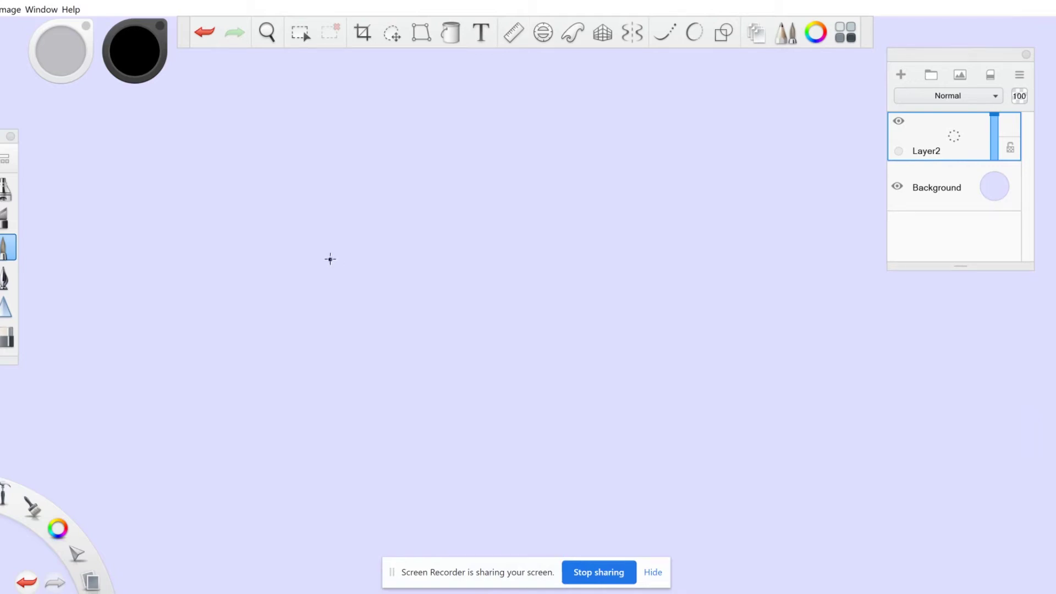
Step: Handwrite 'Girls Stem Organizations!' and draw a cloud outline around it
mouse_move(330, 259)
mouse_down()
mouse_move(375, 265)
mouse_move(378, 275)
mouse_up()
mouse_move(422, 242)
mouse_down()
mouse_move(436, 259)
mouse_move(481, 272)
mouse_up()
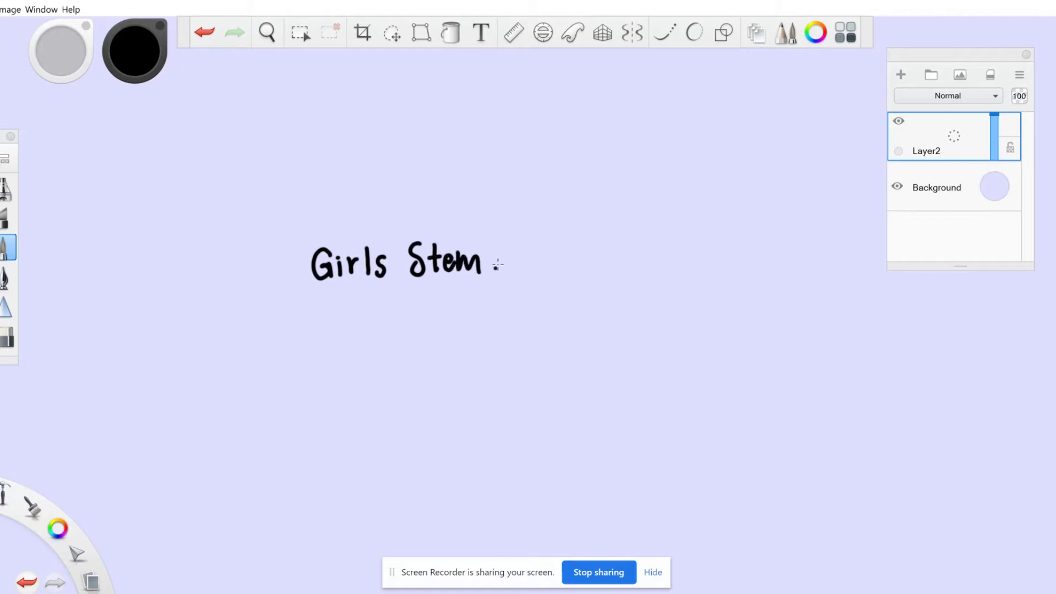
mouse_move(513, 238)
mouse_down()
mouse_move(579, 263)
mouse_move(676, 251)
mouse_move(691, 263)
mouse_up()
mouse_move(342, 233)
mouse_down()
mouse_move(311, 302)
mouse_move(578, 301)
mouse_move(710, 273)
mouse_move(627, 209)
mouse_move(454, 205)
mouse_move(343, 225)
mouse_up()
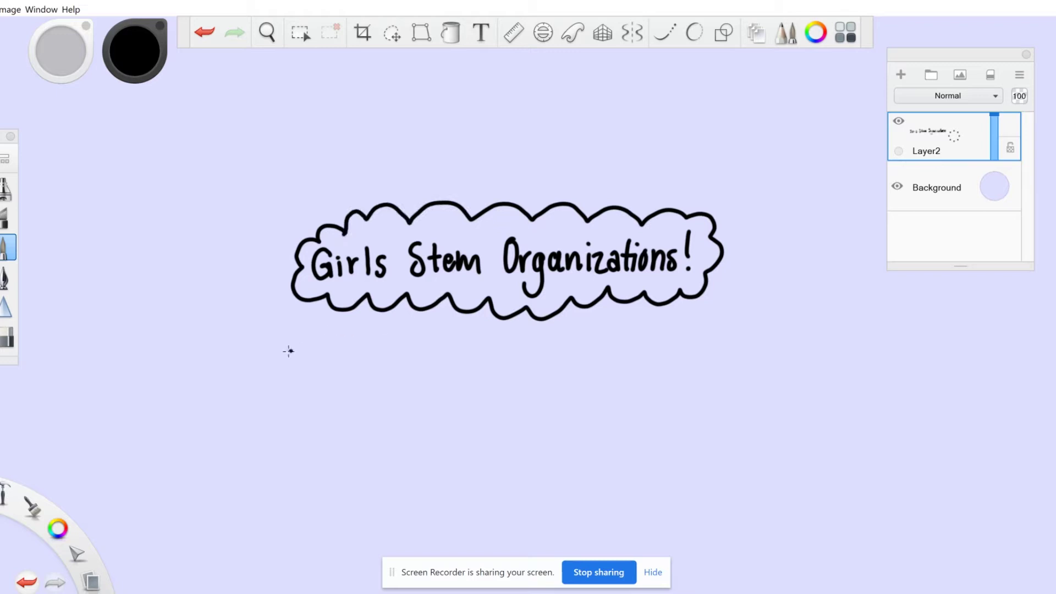
Step: Write 'finding the first open door is the first step!' below the cloud and add a smiley
mouse_move(289, 333)
mouse_down()
mouse_move(292, 355)
mouse_move(301, 343)
mouse_move(330, 363)
mouse_move(374, 352)
mouse_move(397, 330)
mouse_move(429, 358)
mouse_move(399, 339)
mouse_move(473, 352)
mouse_move(486, 333)
mouse_move(552, 349)
mouse_move(687, 342)
mouse_up()
mouse_move(338, 398)
mouse_down()
mouse_move(355, 410)
mouse_move(407, 407)
mouse_move(452, 387)
mouse_move(517, 388)
mouse_move(505, 383)
mouse_up()
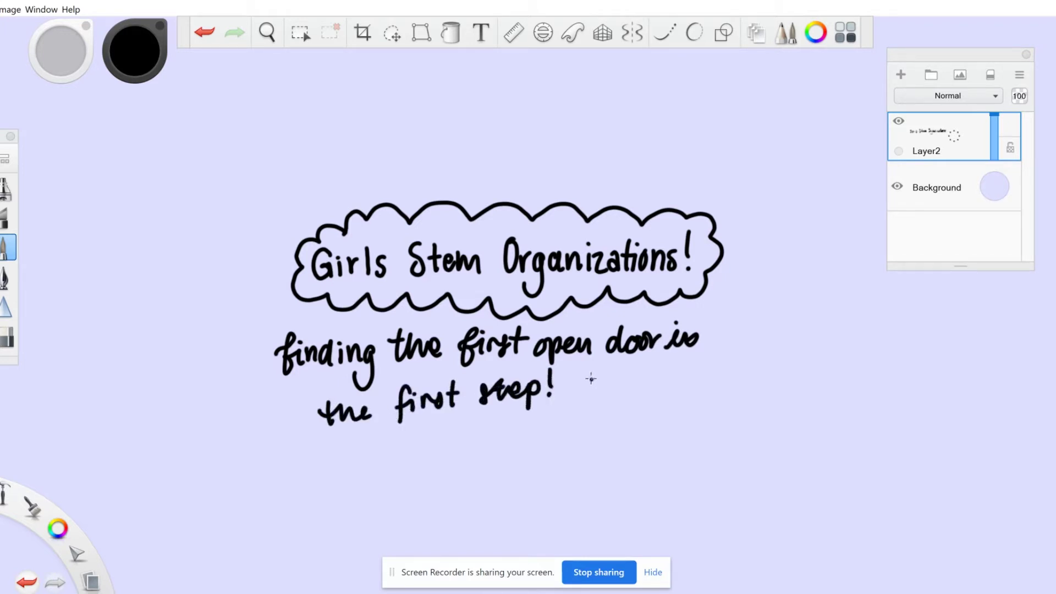
drag(588, 367, 587, 377)
drag(594, 367, 593, 377)
drag(594, 385, 567, 378)
scroll(528, 297, down, 3)
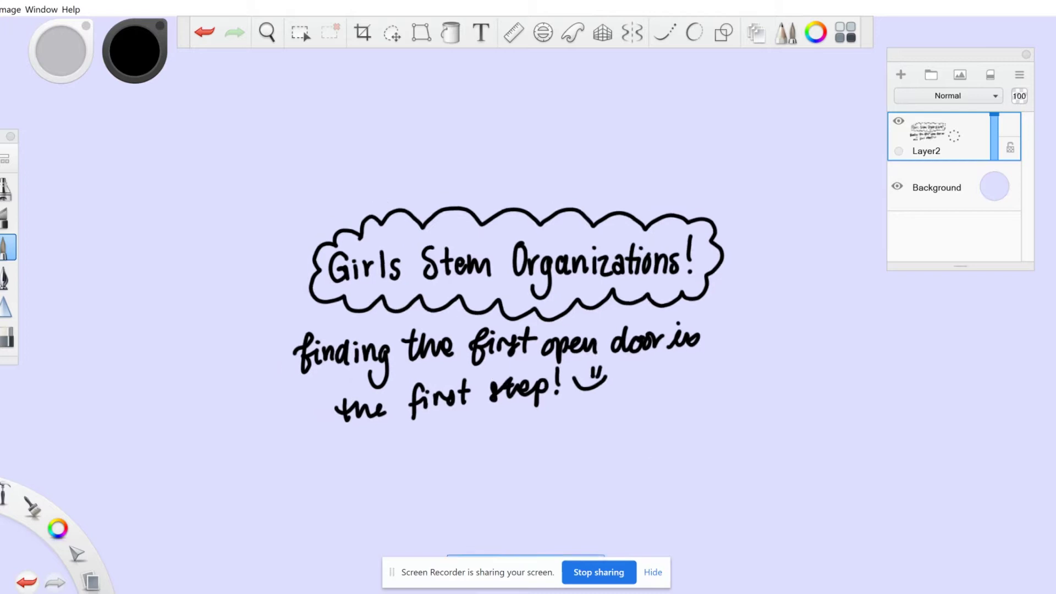
Step: Draw an arrow up from the cloud and letter the starred '*CROSSPOSTING*' heading
drag(561, 120, 561, 256)
scroll(528, 297, up, 3)
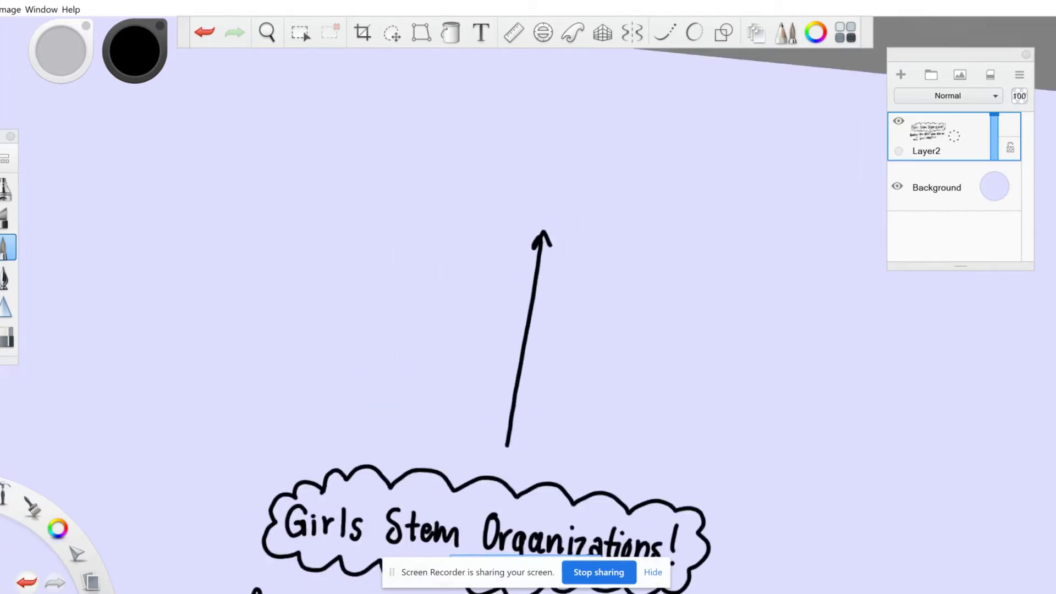
mouse_move(385, 118)
mouse_down()
mouse_move(392, 113)
mouse_move(406, 160)
mouse_move(448, 138)
mouse_move(460, 152)
mouse_up()
mouse_move(476, 120)
mouse_down()
mouse_move(509, 132)
mouse_move(590, 113)
mouse_move(617, 132)
mouse_move(632, 105)
mouse_move(639, 113)
mouse_up()
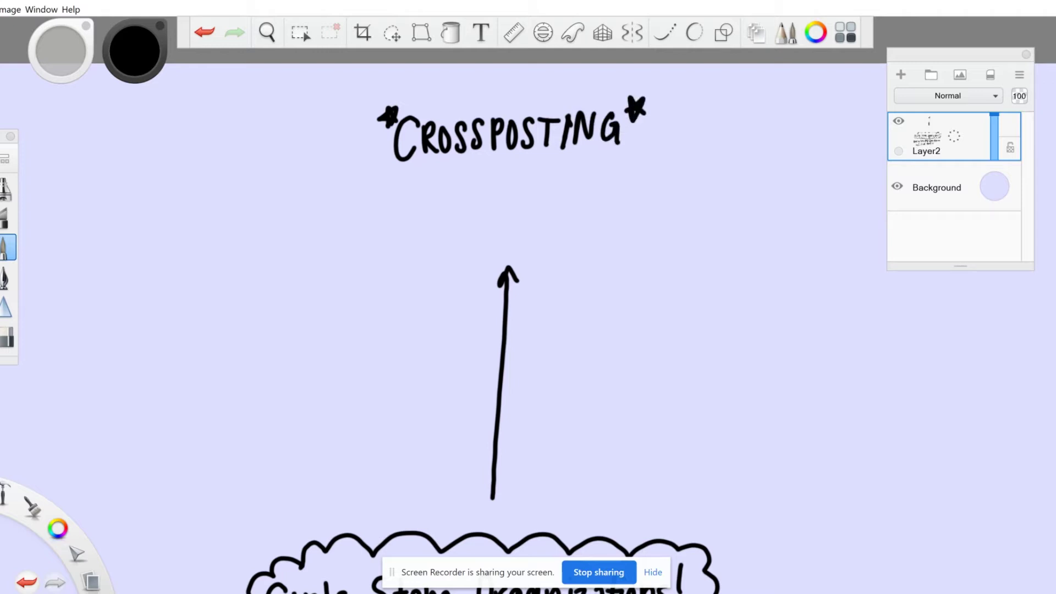
Step: Sketch a box under the heading with an oval in its top half
drag(558, 169, 699, 170)
mouse_move(559, 169)
mouse_down()
mouse_move(557, 185)
mouse_move(654, 275)
mouse_move(698, 271)
mouse_up()
drag(693, 169, 697, 271)
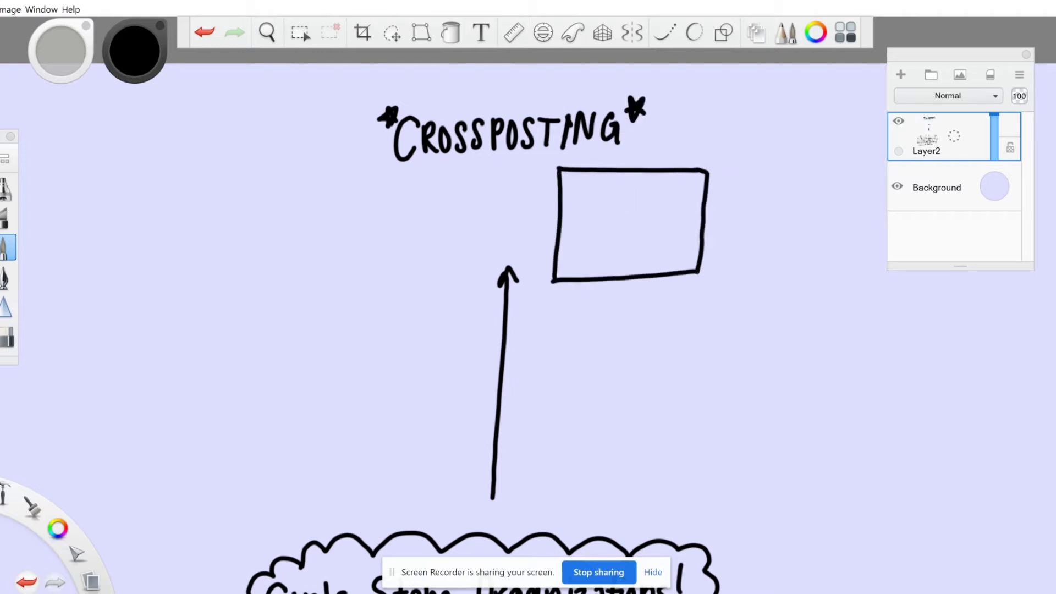
mouse_move(578, 199)
mouse_down()
mouse_move(652, 175)
mouse_move(633, 207)
mouse_move(569, 210)
mouse_up()
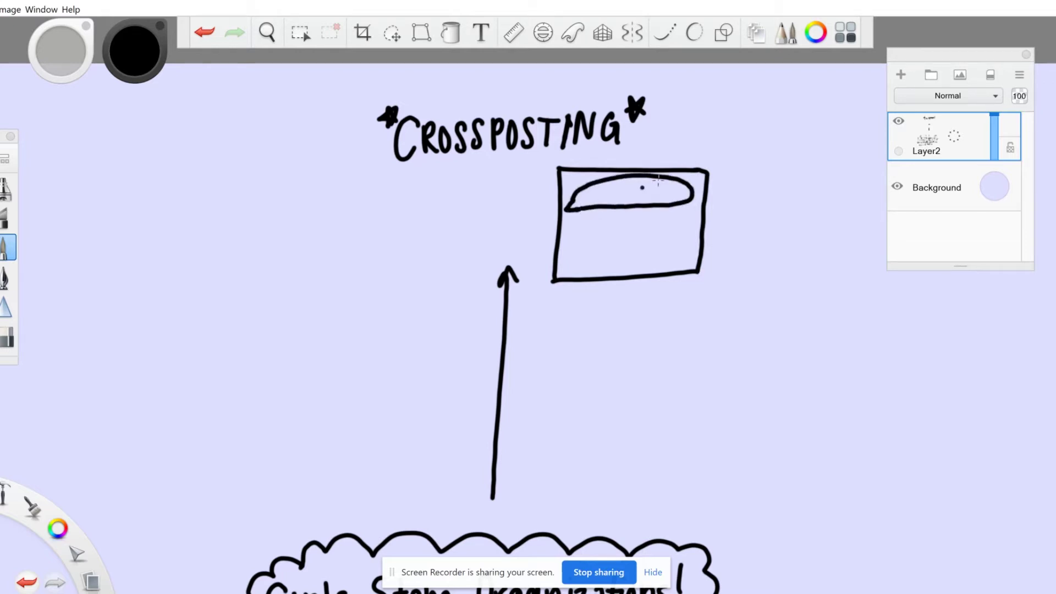
Step: Draw a curved arrow out of the top oval labelled 'new link!'
mouse_move(649, 192)
mouse_down()
mouse_move(688, 133)
mouse_move(688, 144)
mouse_move(731, 126)
mouse_up()
mouse_move(726, 107)
mouse_down()
mouse_move(742, 119)
mouse_move(754, 94)
mouse_up()
drag(733, 157, 744, 148)
drag(749, 129, 748, 152)
drag(758, 133, 761, 148)
drag(776, 108, 772, 125)
click(771, 131)
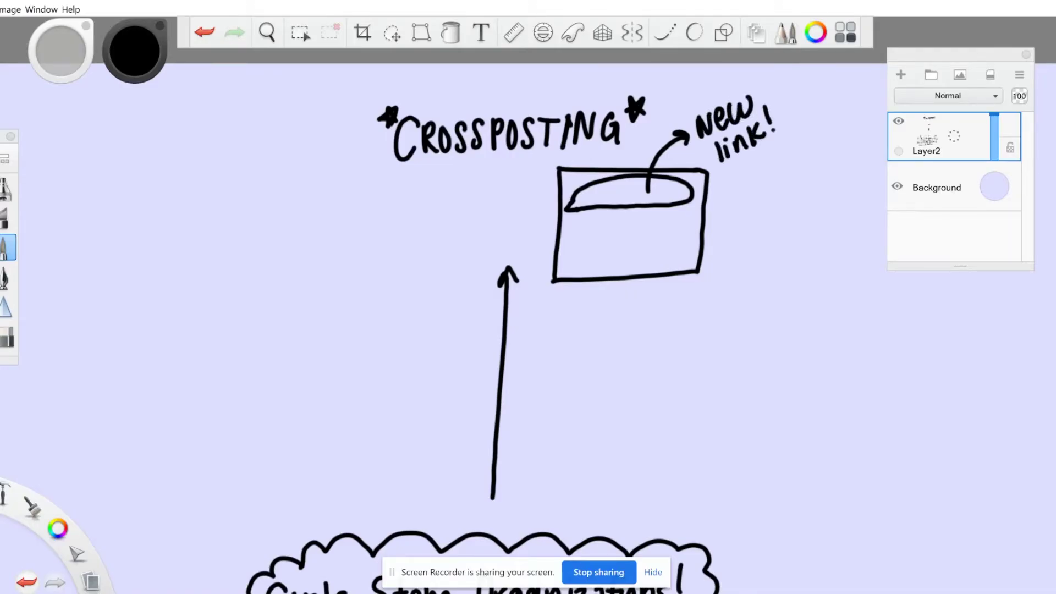
Step: Add a second oval with an arrow labelled 'new site!'
mouse_move(584, 250)
mouse_down()
mouse_move(572, 260)
mouse_move(652, 214)
mouse_move(616, 259)
mouse_move(566, 263)
mouse_up()
mouse_move(660, 230)
mouse_down()
mouse_move(674, 292)
mouse_move(716, 277)
mouse_move(736, 256)
mouse_up()
drag(701, 315, 688, 330)
click(700, 306)
mouse_move(707, 312)
mouse_down()
mouse_move(705, 325)
mouse_move(710, 315)
mouse_up()
drag(706, 306, 724, 300)
drag(725, 301, 753, 283)
click(758, 290)
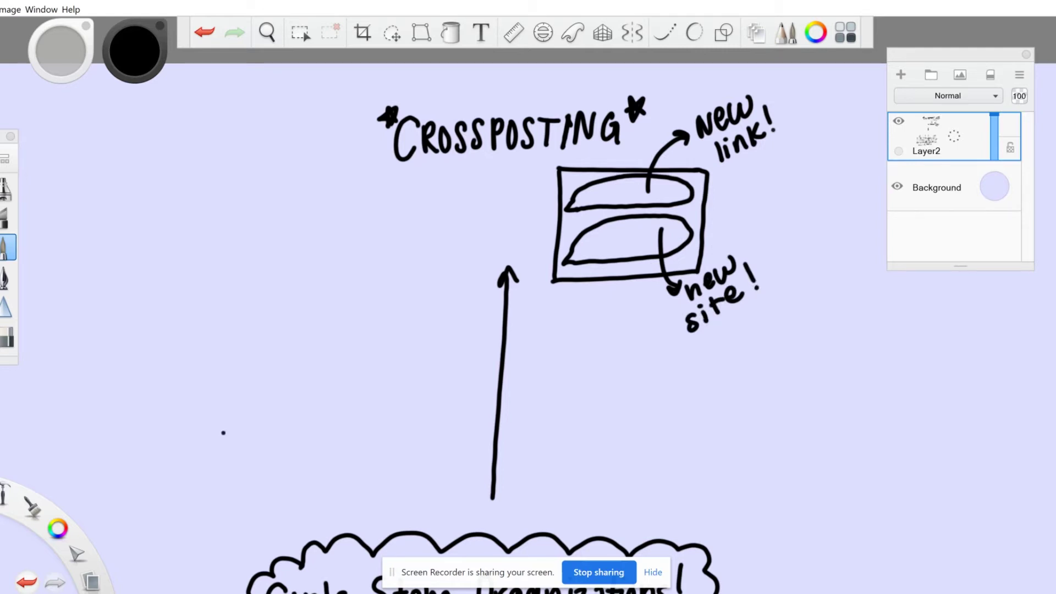
Step: On a blank area, write the heading '① Built By Girls (BBG)'
mouse_move(224, 433)
mouse_down()
mouse_move(716, 308)
mouse_move(757, 286)
mouse_up()
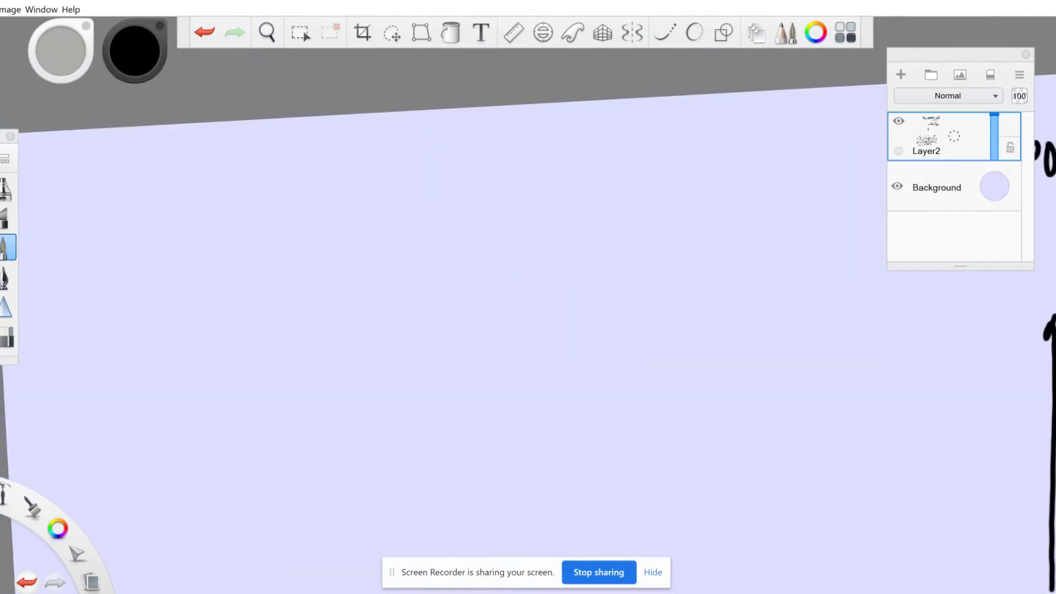
mouse_move(41, 160)
mouse_down()
mouse_move(40, 183)
mouse_move(41, 148)
mouse_move(72, 186)
mouse_up()
mouse_move(73, 149)
mouse_down()
mouse_move(74, 185)
mouse_move(114, 148)
mouse_move(142, 175)
mouse_move(168, 157)
mouse_move(190, 165)
mouse_move(194, 154)
mouse_move(201, 170)
mouse_up()
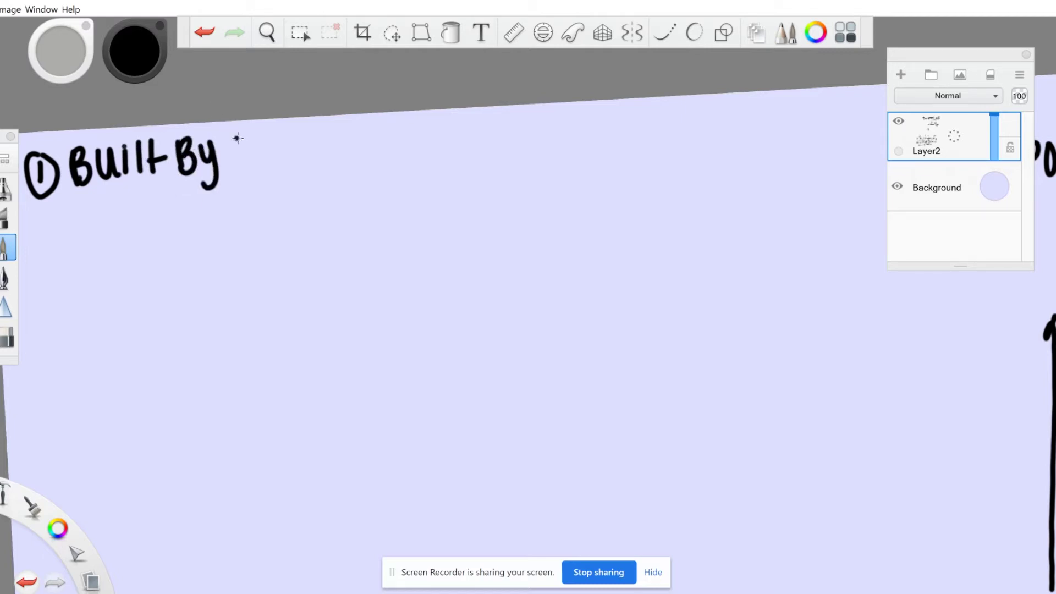
mouse_move(246, 133)
mouse_down()
mouse_move(255, 149)
mouse_move(297, 144)
mouse_move(310, 159)
mouse_up()
mouse_move(344, 127)
mouse_down()
mouse_move(339, 163)
mouse_move(402, 137)
mouse_move(388, 157)
mouse_up()
mouse_move(424, 131)
mouse_down()
mouse_move(417, 151)
mouse_move(430, 140)
mouse_up()
drag(424, 117, 426, 165)
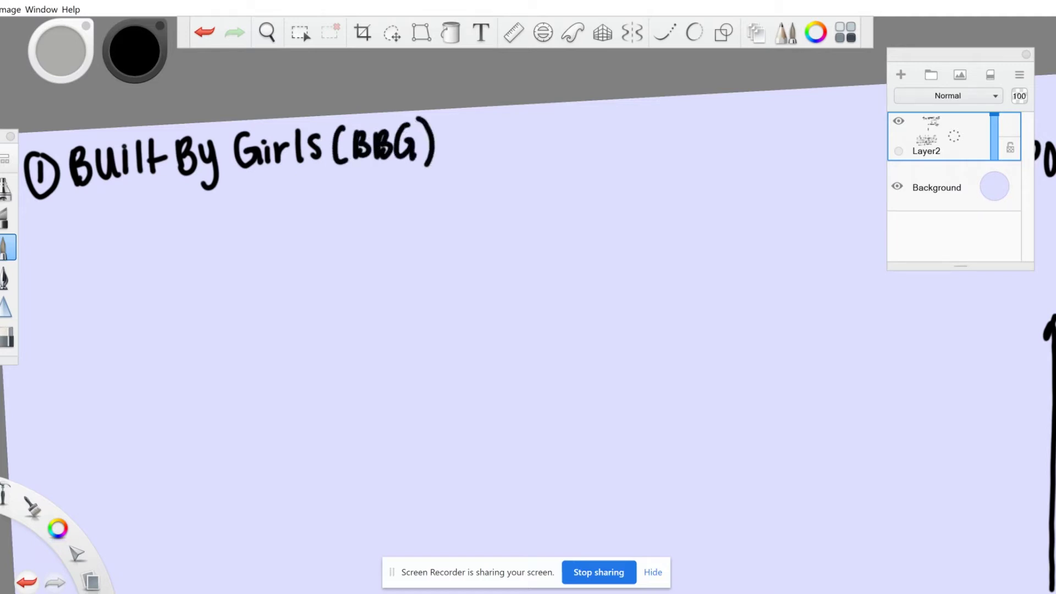
Step: Draw a vertical divider and write the column headings WAVE and PEER
drag(292, 199, 297, 539)
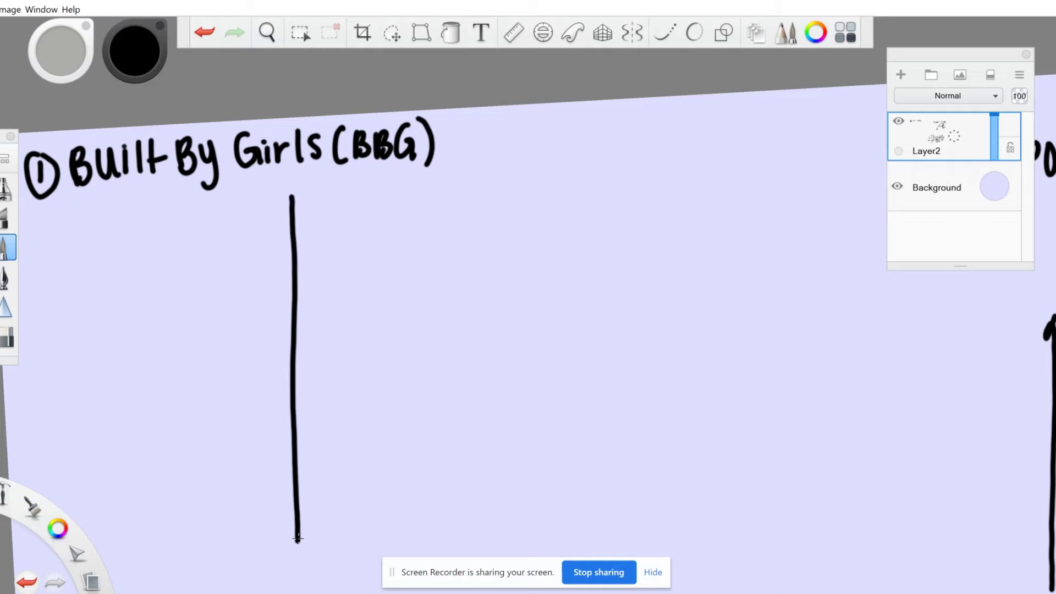
mouse_move(43, 219)
mouse_down()
mouse_move(46, 234)
mouse_move(71, 219)
mouse_move(82, 253)
mouse_up()
drag(92, 216, 103, 253)
mouse_move(86, 238)
mouse_down()
mouse_move(129, 251)
mouse_move(142, 209)
mouse_up()
mouse_move(143, 213)
mouse_down()
mouse_move(166, 209)
mouse_move(168, 246)
mouse_up()
drag(148, 231, 173, 228)
mouse_move(332, 193)
mouse_down()
mouse_move(334, 231)
mouse_move(336, 216)
mouse_up()
mouse_move(356, 212)
mouse_down()
mouse_move(371, 210)
mouse_move(374, 232)
mouse_move(370, 220)
mouse_up()
mouse_move(379, 205)
mouse_down()
mouse_move(390, 202)
mouse_move(379, 233)
mouse_up()
mouse_move(380, 232)
mouse_down()
mouse_move(396, 231)
mouse_move(393, 216)
mouse_up()
mouse_move(403, 202)
mouse_down()
mouse_move(404, 229)
mouse_move(428, 226)
mouse_up()
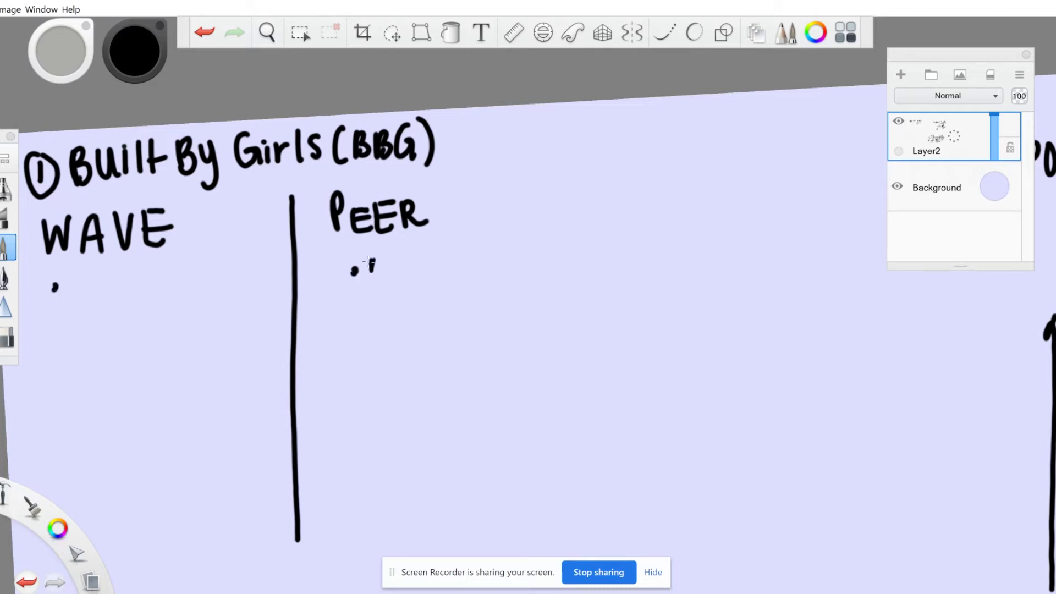
Step: Under WAVE, note 'matches you with industry professionals' with a smiley and rating 10/10
mouse_move(370, 262)
mouse_down()
mouse_move(490, 259)
mouse_move(505, 245)
mouse_up()
mouse_move(67, 288)
mouse_down()
mouse_move(205, 267)
mouse_move(260, 272)
mouse_up()
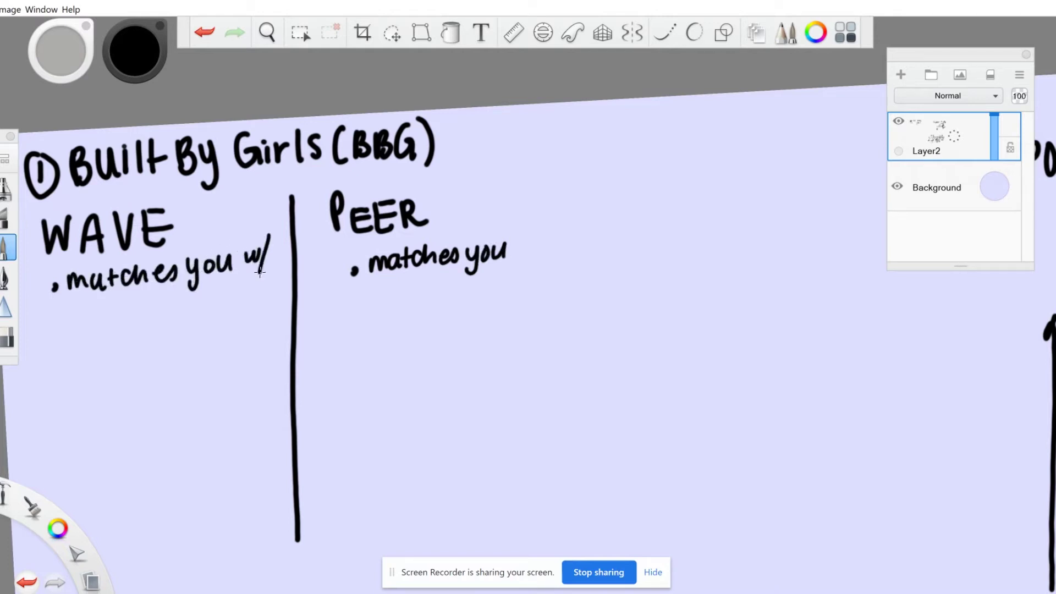
mouse_move(65, 326)
mouse_down()
mouse_move(112, 303)
mouse_move(180, 308)
mouse_move(294, 282)
mouse_up()
drag(88, 355, 165, 345)
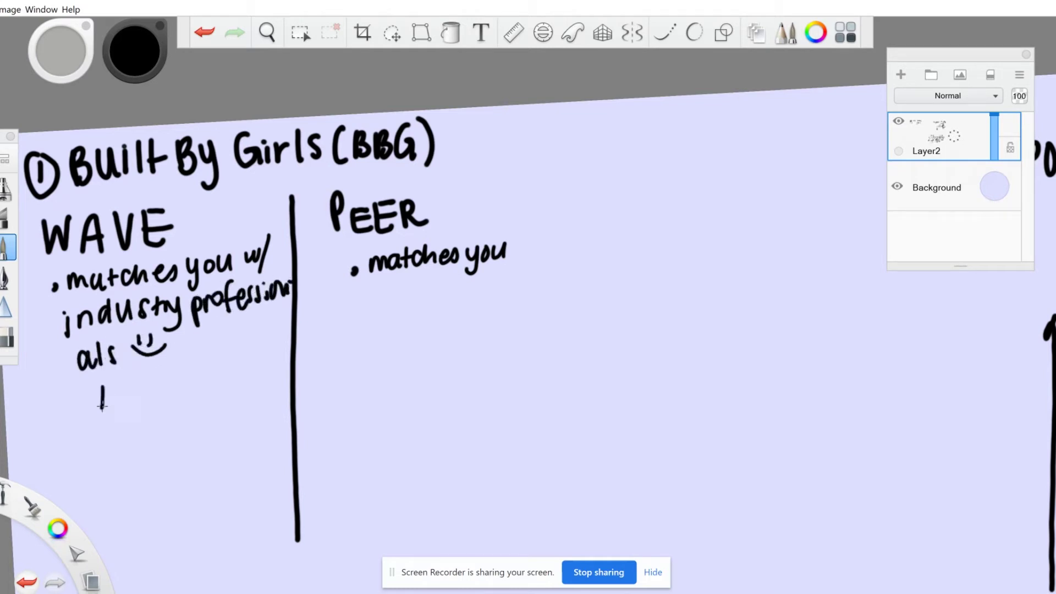
mouse_move(102, 406)
mouse_down()
mouse_move(136, 410)
mouse_move(147, 385)
mouse_up()
Step: Under PEER, write 'w/ peers in BBG' and doodle two smiling figures
mouse_move(521, 236)
mouse_down()
mouse_move(547, 242)
mouse_move(544, 256)
mouse_up()
mouse_move(329, 310)
mouse_down()
mouse_move(341, 322)
mouse_move(480, 293)
mouse_up()
mouse_move(356, 409)
mouse_down()
mouse_move(341, 392)
mouse_move(328, 454)
mouse_up()
drag(363, 378, 403, 410)
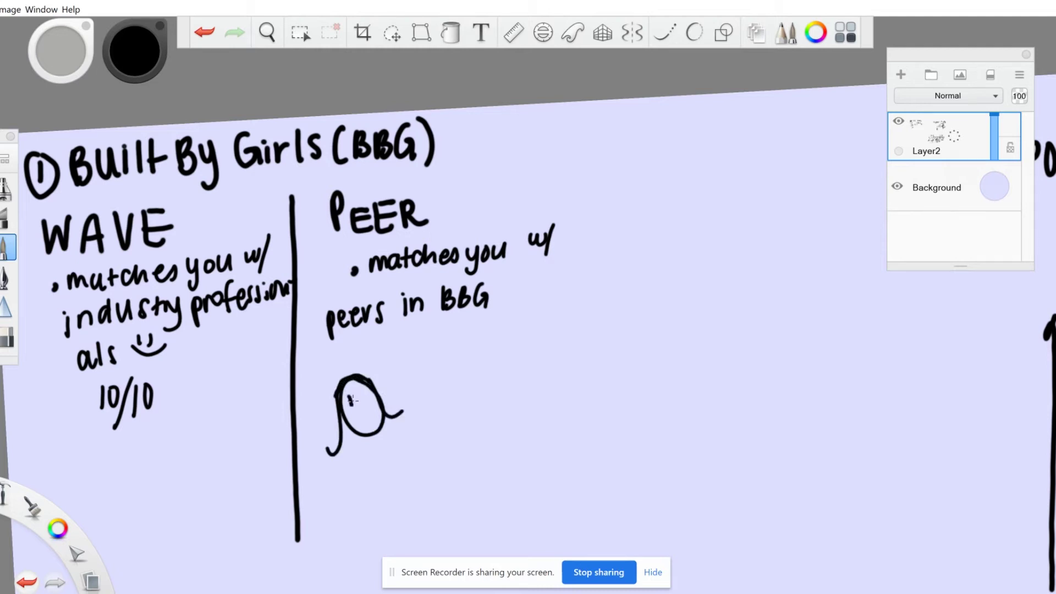
mouse_move(487, 336)
mouse_down()
mouse_move(493, 385)
mouse_move(514, 379)
mouse_move(498, 366)
mouse_up()
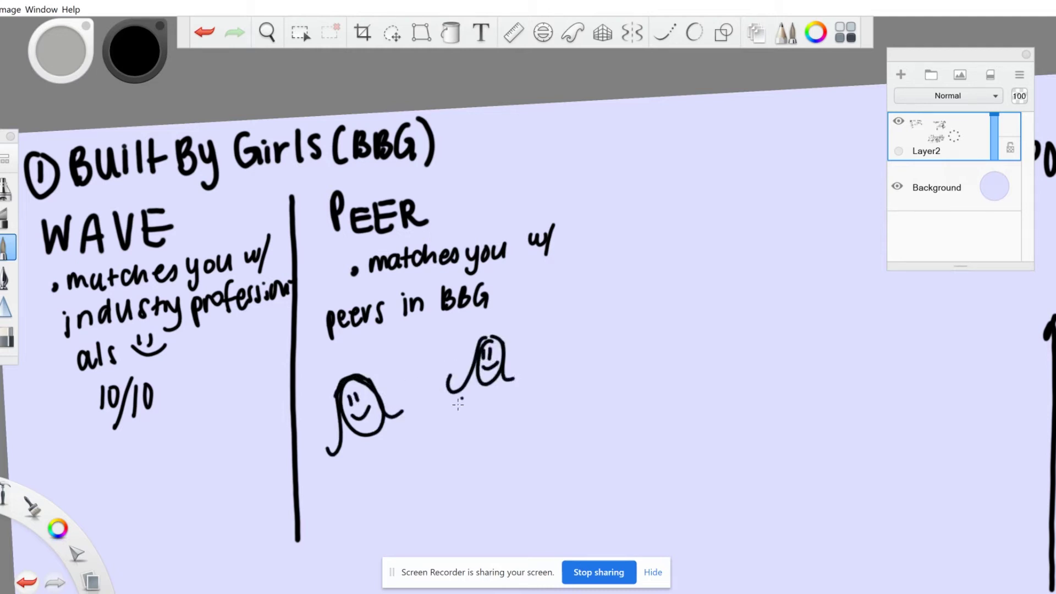
drag(426, 408, 432, 430)
Step: In a blank area, write the heading '② NCWIT' with a circled 2
drag(495, 385, 831, 49)
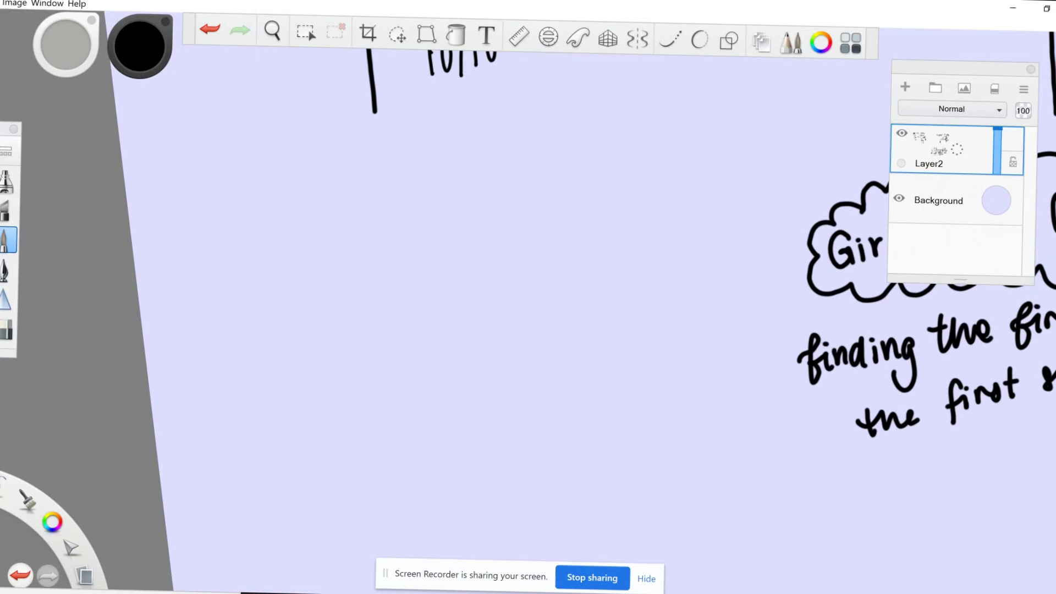
mouse_move(169, 237)
mouse_down()
mouse_move(191, 269)
mouse_move(184, 228)
mouse_up()
mouse_move(206, 260)
mouse_down()
mouse_move(220, 254)
mouse_move(225, 225)
mouse_up()
drag(244, 224, 242, 250)
mouse_move(250, 221)
mouse_down()
mouse_move(263, 236)
mouse_move(275, 214)
mouse_up()
drag(284, 212, 284, 241)
drag(292, 213, 313, 208)
drag(301, 212, 302, 236)
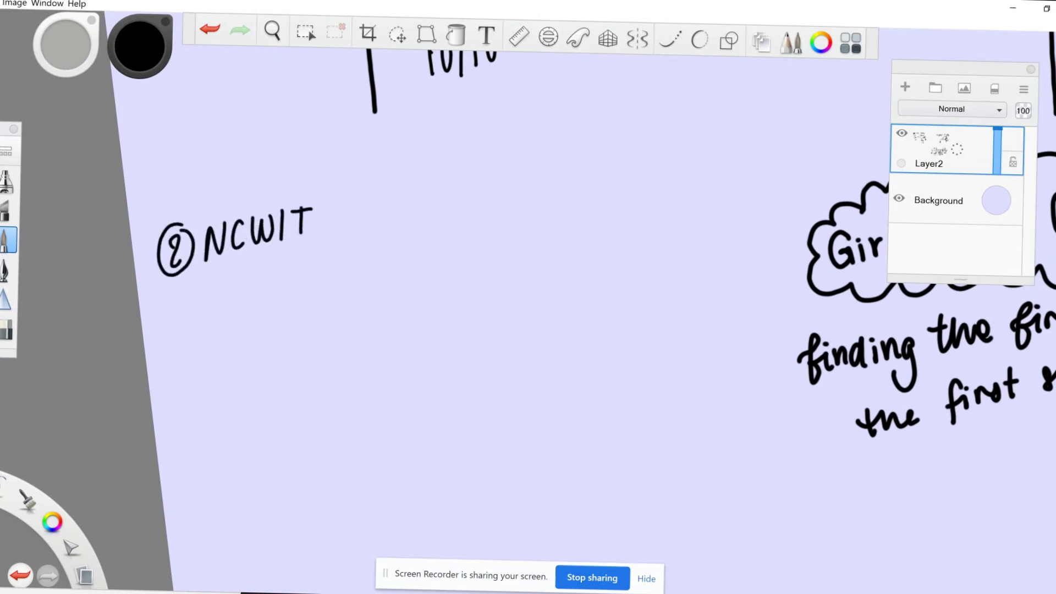
Step: Write the full name 'national center for women in technology' below the heading
drag(186, 281, 195, 295)
drag(215, 276, 227, 289)
drag(242, 273, 276, 275)
mouse_move(285, 253)
mouse_down()
mouse_move(285, 283)
mouse_move(312, 274)
mouse_up()
drag(322, 266, 352, 268)
mouse_move(357, 245)
mouse_down()
mouse_move(361, 267)
mouse_move(391, 247)
mouse_up()
mouse_move(411, 229)
mouse_down()
mouse_move(405, 266)
mouse_move(426, 250)
mouse_up()
mouse_move(430, 256)
mouse_down()
mouse_move(443, 237)
mouse_move(489, 227)
mouse_move(549, 237)
mouse_up()
drag(555, 231, 585, 234)
drag(576, 221, 625, 236)
mouse_move(630, 213)
mouse_down()
mouse_move(644, 235)
mouse_move(669, 215)
mouse_move(673, 250)
mouse_up()
drag(682, 212, 689, 242)
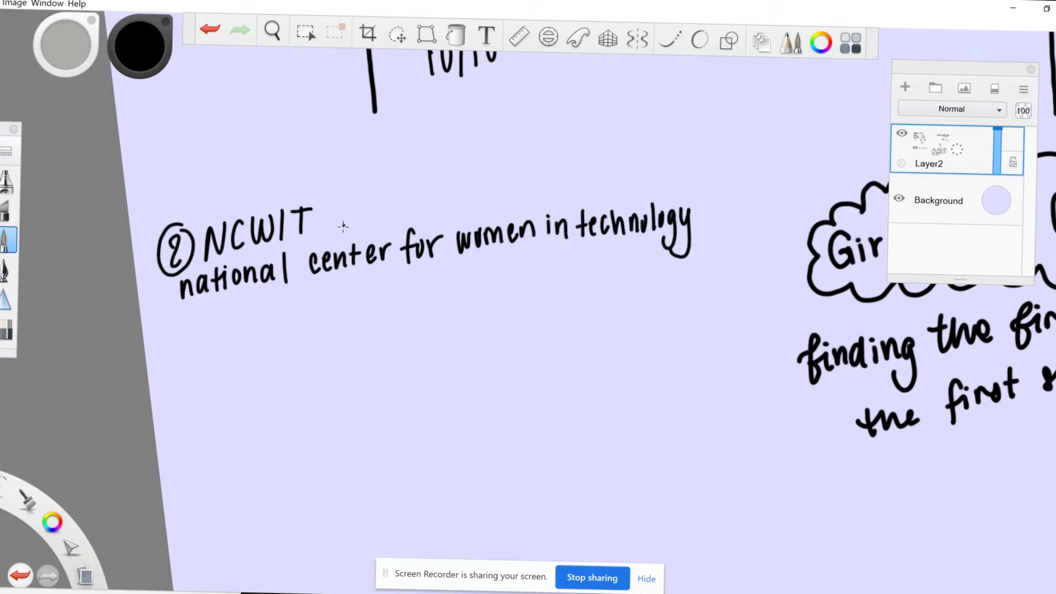
Step: Draw five stars after NCWIT
drag(325, 212, 333, 224)
mouse_move(342, 209)
mouse_down()
mouse_move(356, 226)
mouse_move(381, 223)
mouse_up()
drag(392, 204, 410, 218)
drag(421, 201, 438, 208)
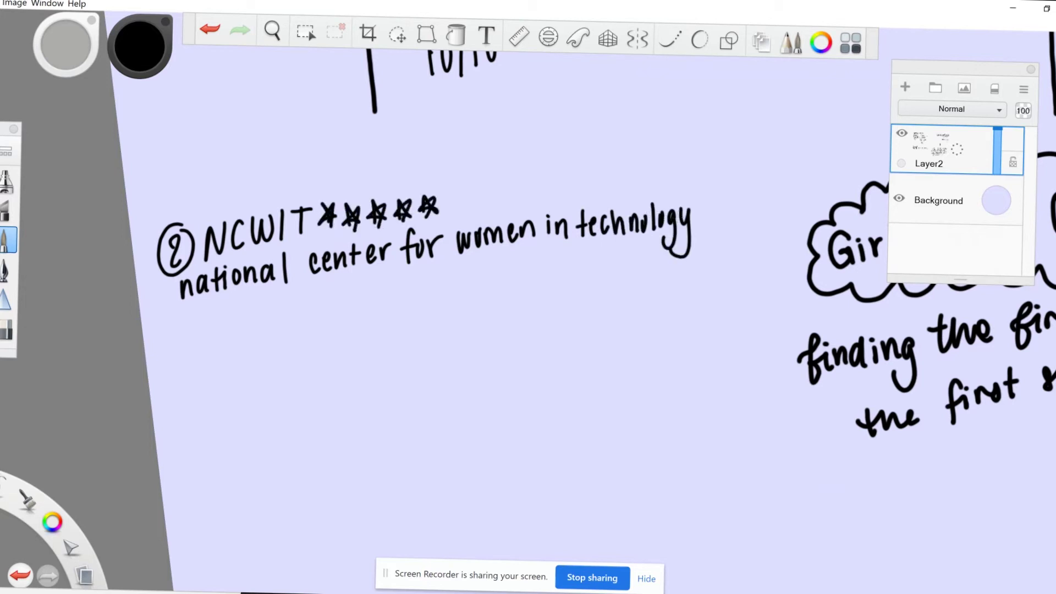
Step: Add the bullet 'lots of programs/grants for women in tech'
drag(221, 333, 223, 335)
mouse_move(239, 320)
mouse_down()
mouse_move(241, 340)
mouse_move(305, 317)
mouse_up()
mouse_move(319, 315)
mouse_down()
mouse_move(322, 341)
mouse_move(423, 317)
mouse_up()
drag(434, 281, 419, 329)
drag(454, 297, 440, 330)
drag(459, 294, 500, 286)
drag(502, 273, 516, 294)
mouse_move(542, 266)
mouse_down()
mouse_move(531, 304)
mouse_move(562, 275)
mouse_up()
mouse_move(573, 270)
mouse_down()
mouse_move(658, 264)
mouse_move(680, 277)
mouse_up()
mouse_move(692, 276)
mouse_down()
mouse_move(707, 261)
mouse_move(722, 271)
mouse_up()
mouse_move(716, 255)
mouse_down()
mouse_move(735, 253)
mouse_move(747, 269)
mouse_up()
drag(753, 257, 751, 268)
drag(757, 239, 765, 265)
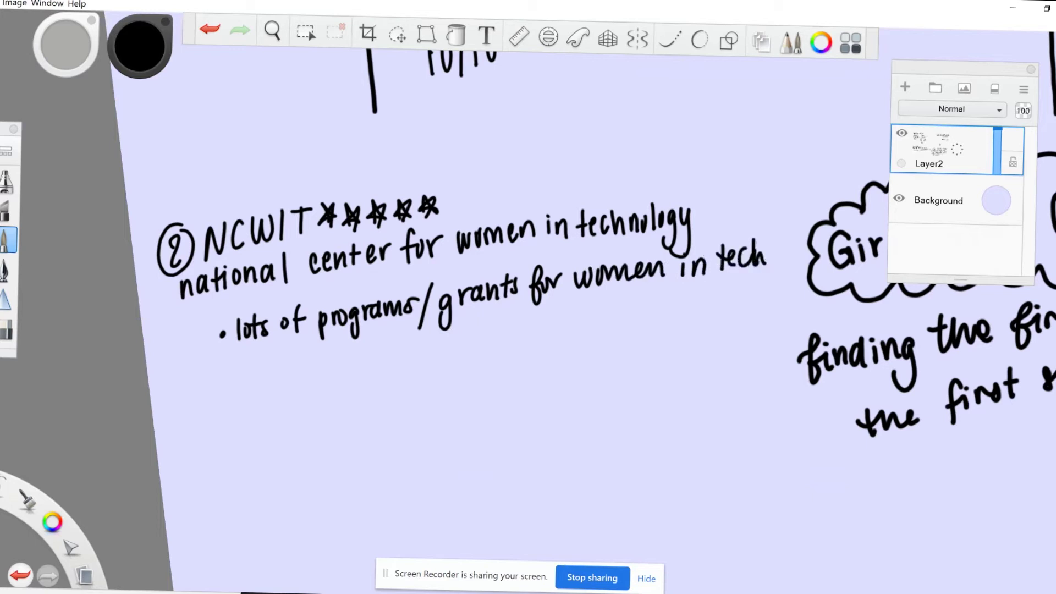
Step: Draw an 'Aspirations in computing (AiC)' cloud with arrows noting teacher's rec and 'opens door to more opp.s'
mouse_move(242, 408)
mouse_down()
mouse_move(264, 536)
mouse_move(363, 374)
mouse_move(246, 405)
mouse_up()
mouse_move(226, 468)
mouse_down()
mouse_move(307, 406)
mouse_move(353, 407)
mouse_move(388, 437)
mouse_move(262, 474)
mouse_move(297, 472)
mouse_move(326, 453)
mouse_move(363, 465)
mouse_move(269, 485)
mouse_move(292, 515)
mouse_move(332, 503)
mouse_up()
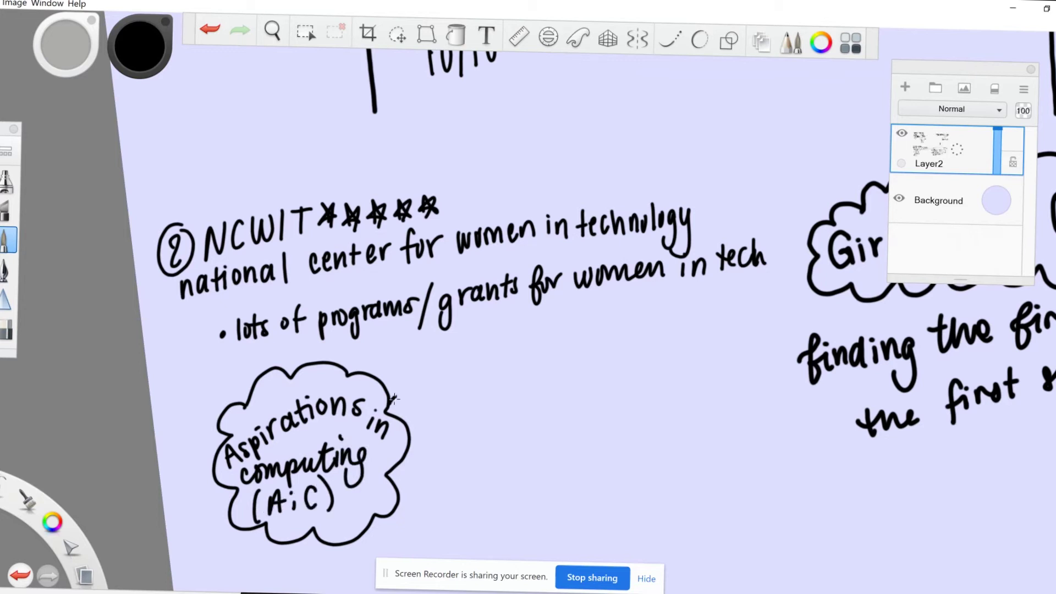
mouse_move(394, 399)
mouse_down()
mouse_move(450, 370)
mouse_move(495, 367)
mouse_move(549, 344)
mouse_move(698, 328)
mouse_move(537, 396)
mouse_move(450, 455)
mouse_move(477, 456)
mouse_up()
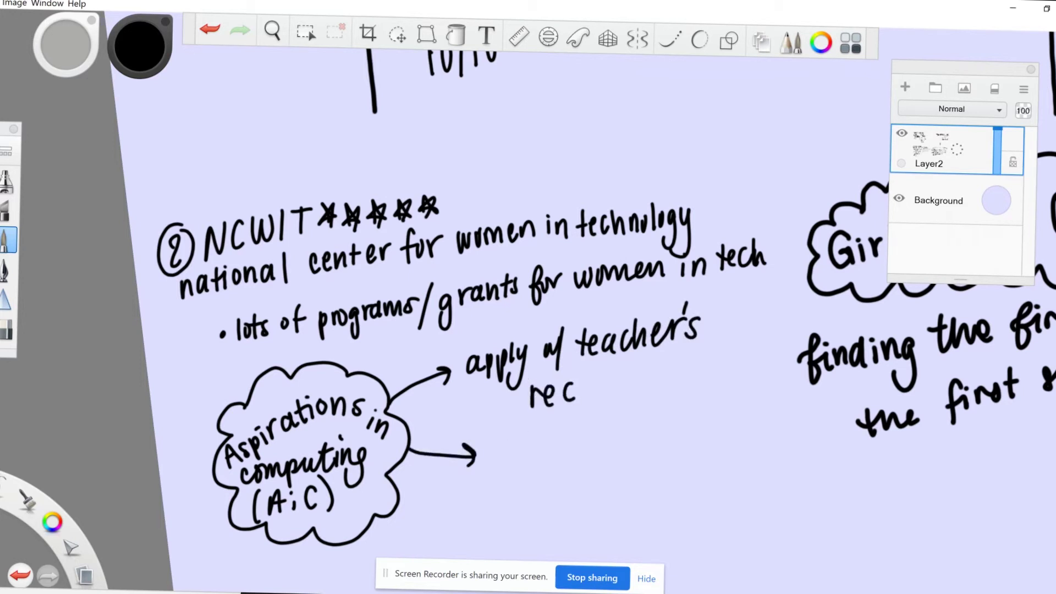
mouse_move(493, 440)
mouse_down()
mouse_move(656, 425)
mouse_move(617, 448)
mouse_up()
mouse_move(707, 421)
mouse_down()
mouse_move(740, 418)
mouse_move(532, 487)
mouse_move(561, 472)
mouse_move(733, 464)
mouse_move(767, 452)
mouse_move(644, 500)
mouse_move(737, 499)
mouse_move(775, 525)
mouse_up()
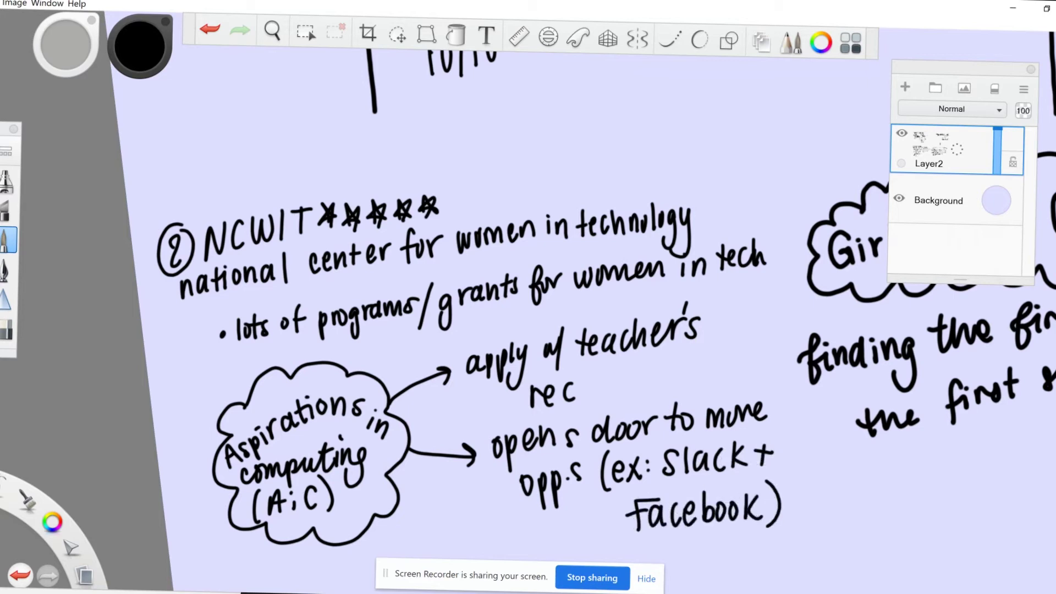
Step: Beside the Crossposting drawing, write the heading '③ Find Events/Hack.'
scroll(528, 297, down, 3)
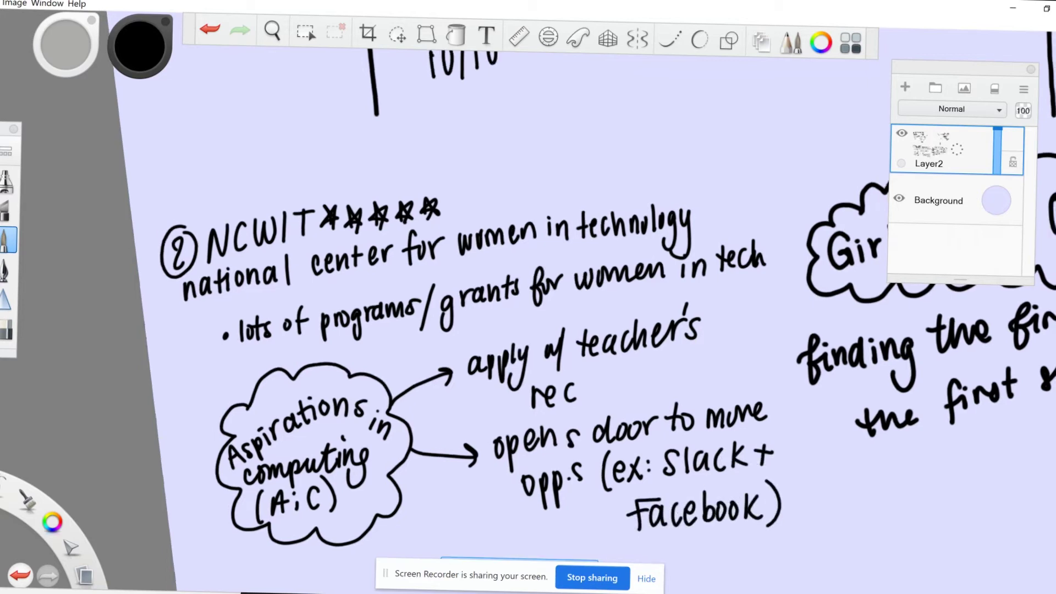
drag(660, 248, 468, 308)
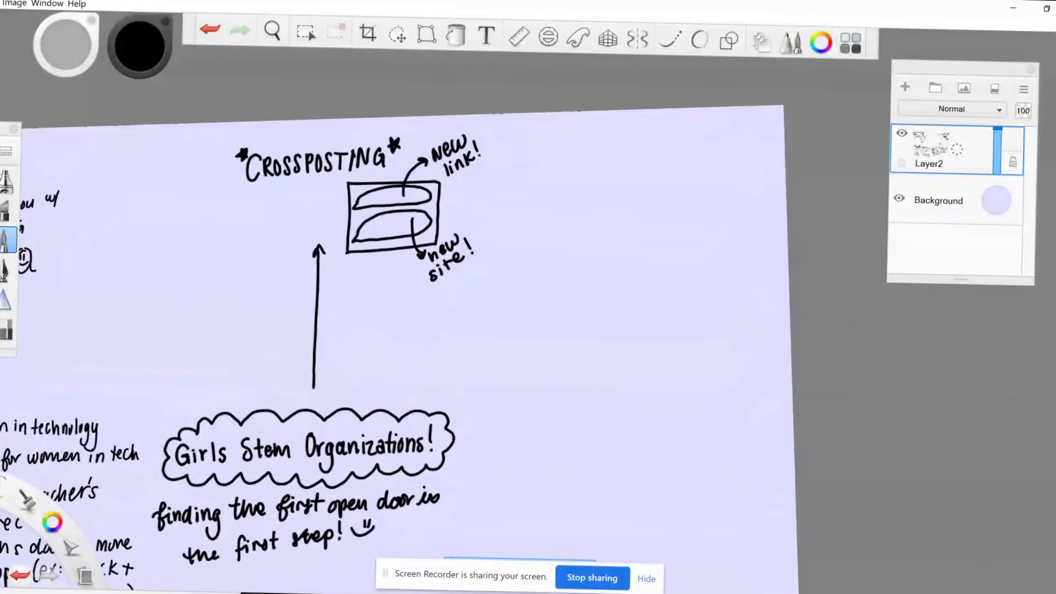
scroll(418, 330, up, 3)
drag(546, 95, 547, 110)
drag(559, 88, 595, 92)
drag(578, 96, 572, 117)
drag(573, 107, 585, 104)
mouse_move(592, 104)
mouse_down()
mouse_move(590, 114)
mouse_move(642, 118)
mouse_up()
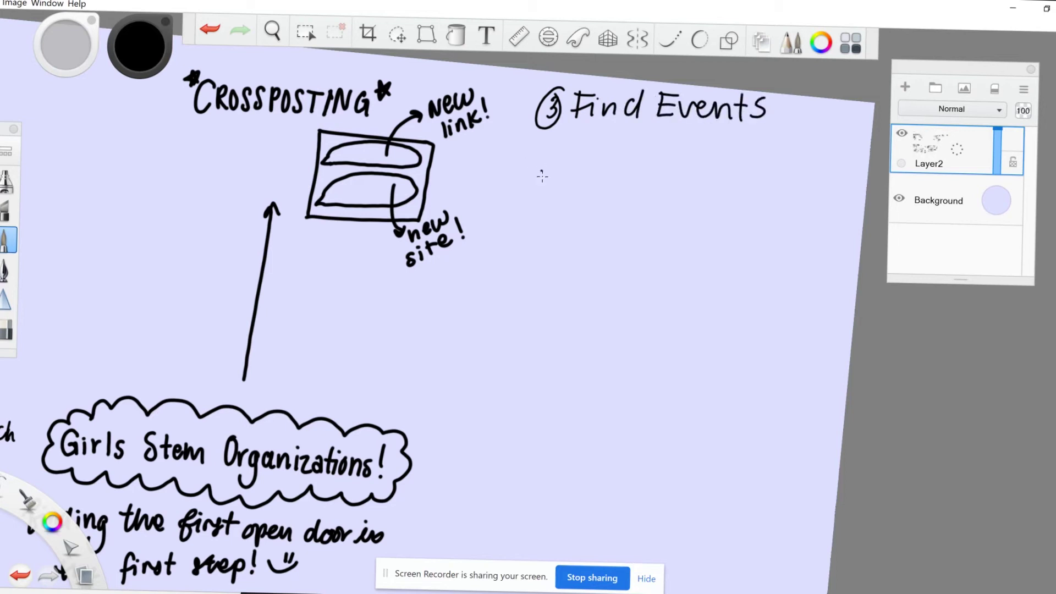
drag(821, 113, 830, 125)
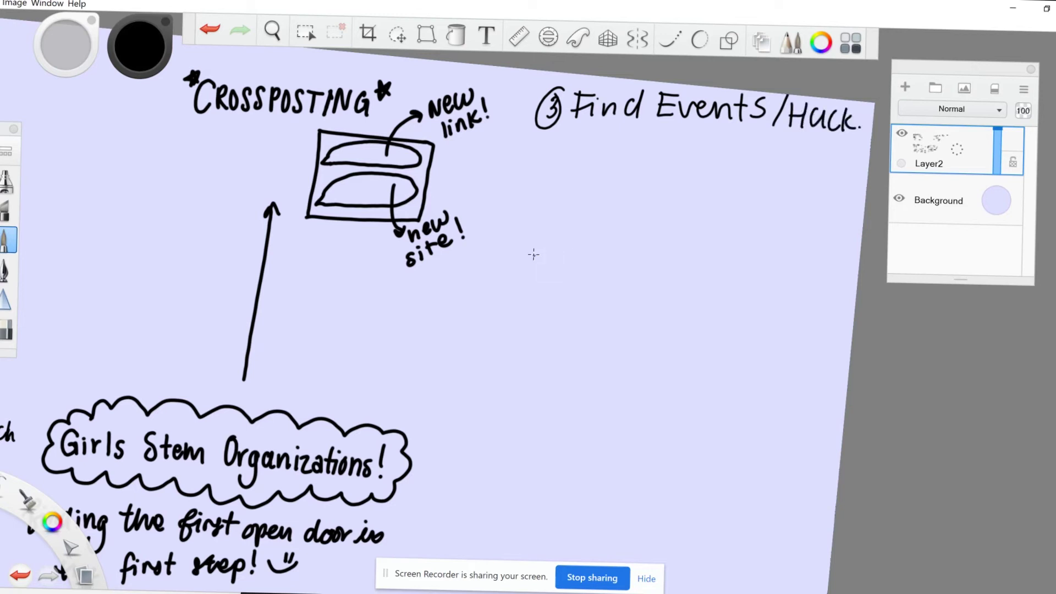
Step: Draw a horizontal rule and a vertical 'events' label with Eventbrite notes: check weekly, lots of free ones!
drag(531, 252, 753, 257)
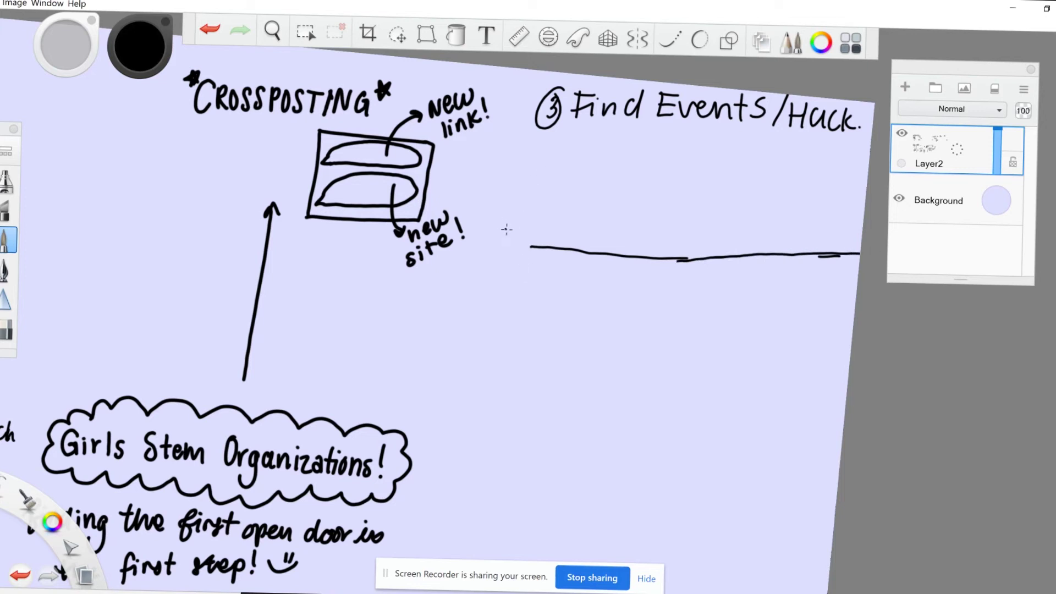
drag(509, 172, 521, 156)
drag(513, 160, 523, 140)
mouse_move(501, 173)
mouse_down()
mouse_move(499, 138)
mouse_move(639, 155)
mouse_move(658, 184)
mouse_move(744, 181)
mouse_move(696, 199)
mouse_move(697, 220)
mouse_move(777, 219)
mouse_up()
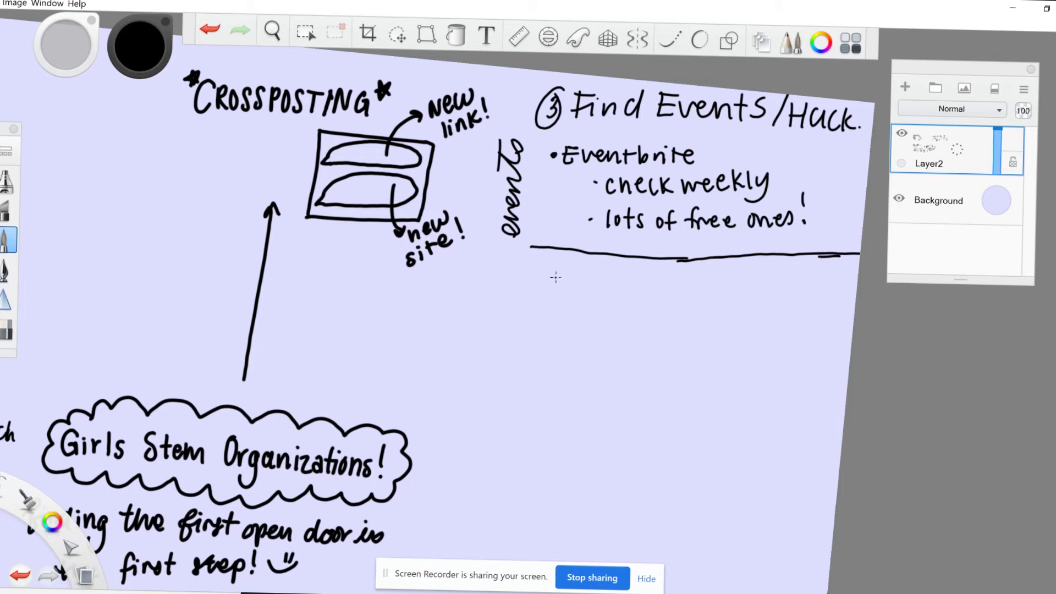
Step: Write 'hackathons' vertically, draw a column divider, and head the columns Devpost and MLH
mouse_move(484, 352)
mouse_down()
mouse_move(471, 382)
mouse_move(505, 261)
mouse_up()
drag(688, 261, 676, 435)
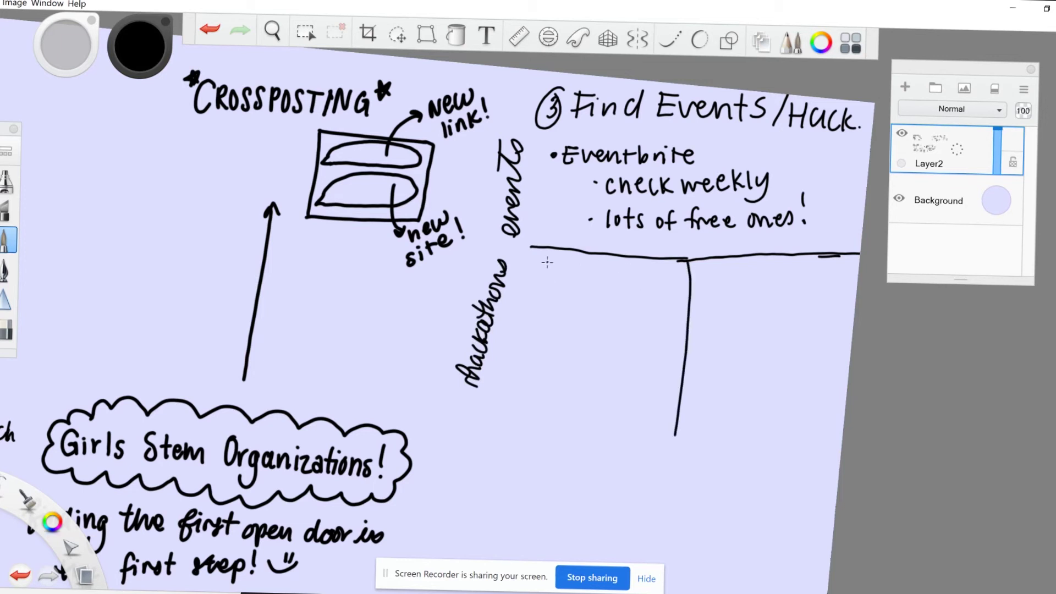
mouse_move(547, 259)
mouse_down()
mouse_move(550, 279)
mouse_move(626, 268)
mouse_up()
drag(740, 282, 769, 282)
drag(775, 264, 790, 283)
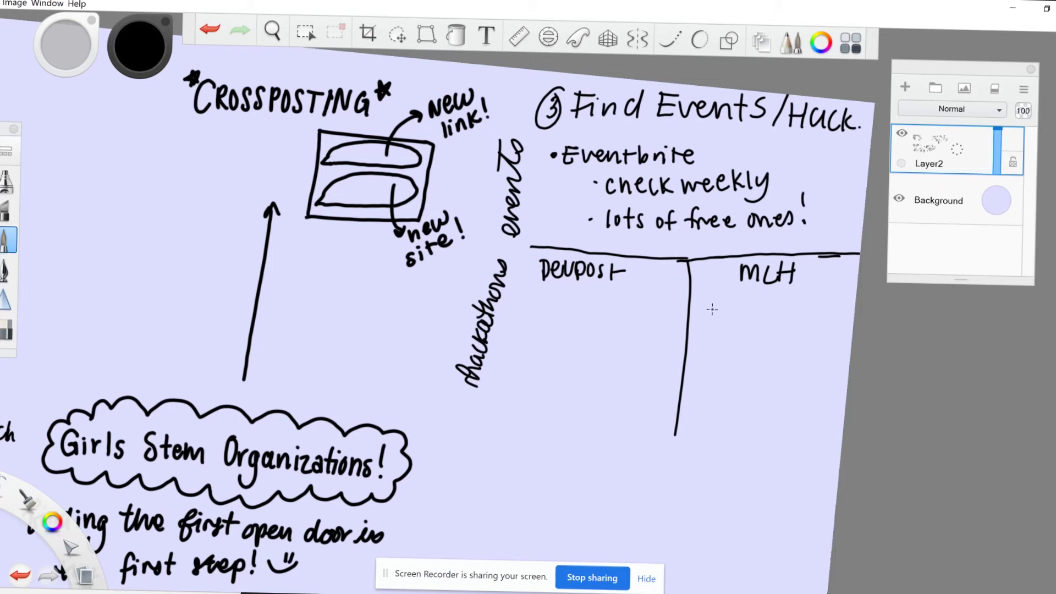
Step: List the MLH points: beginners, easy to find more, colleges
drag(715, 303, 742, 329)
drag(750, 315, 810, 310)
drag(823, 299, 831, 310)
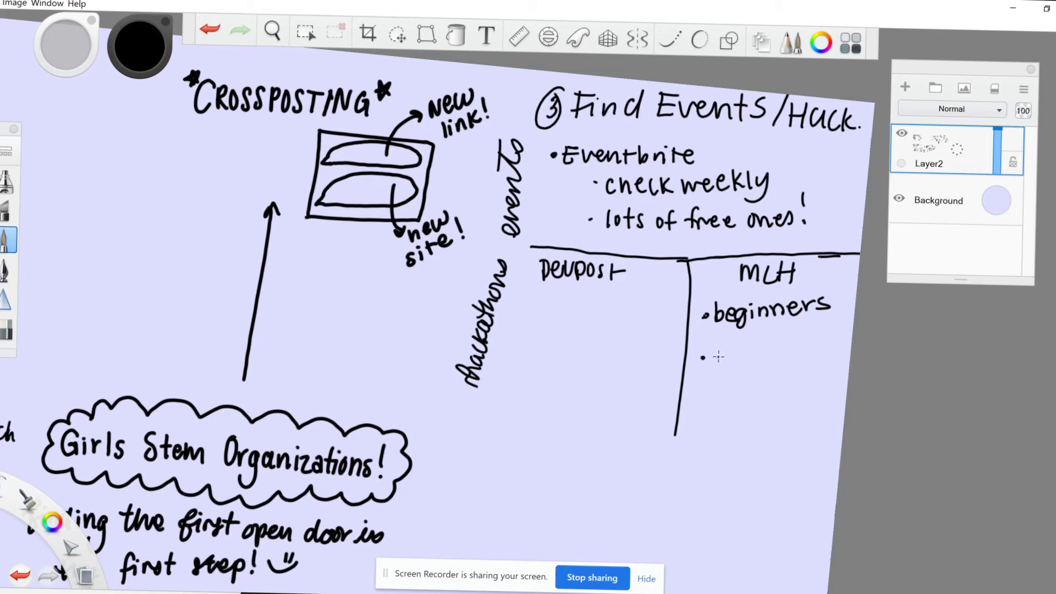
drag(715, 363, 748, 382)
mouse_move(801, 344)
mouse_down()
mouse_move(792, 363)
mouse_move(834, 369)
mouse_up()
drag(722, 404, 773, 400)
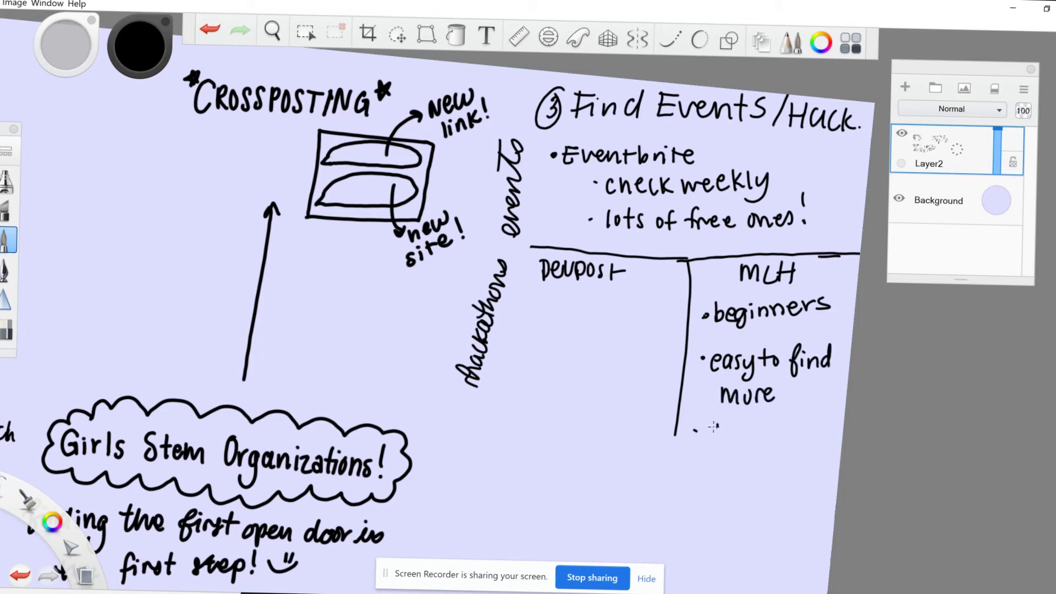
drag(714, 427, 791, 419)
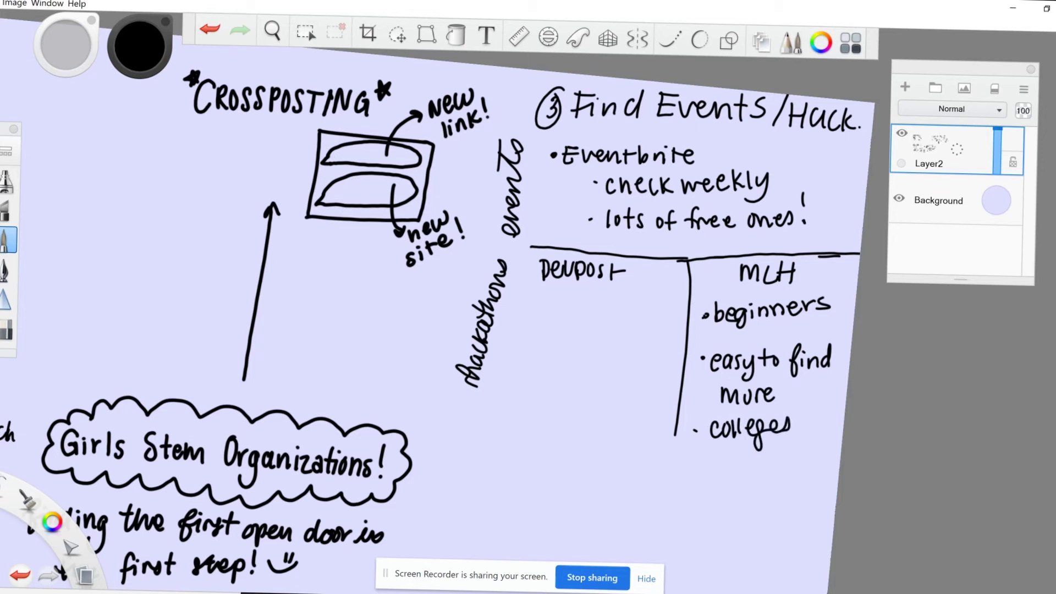
Step: List the Devpost points: 'lots of hackathons!' and 'bigger scale!!'
mouse_move(545, 289)
mouse_down()
mouse_move(562, 308)
mouse_move(616, 291)
mouse_up()
mouse_move(525, 327)
mouse_down()
mouse_move(536, 344)
mouse_move(572, 331)
mouse_move(654, 336)
mouse_up()
drag(673, 303, 671, 323)
click(671, 332)
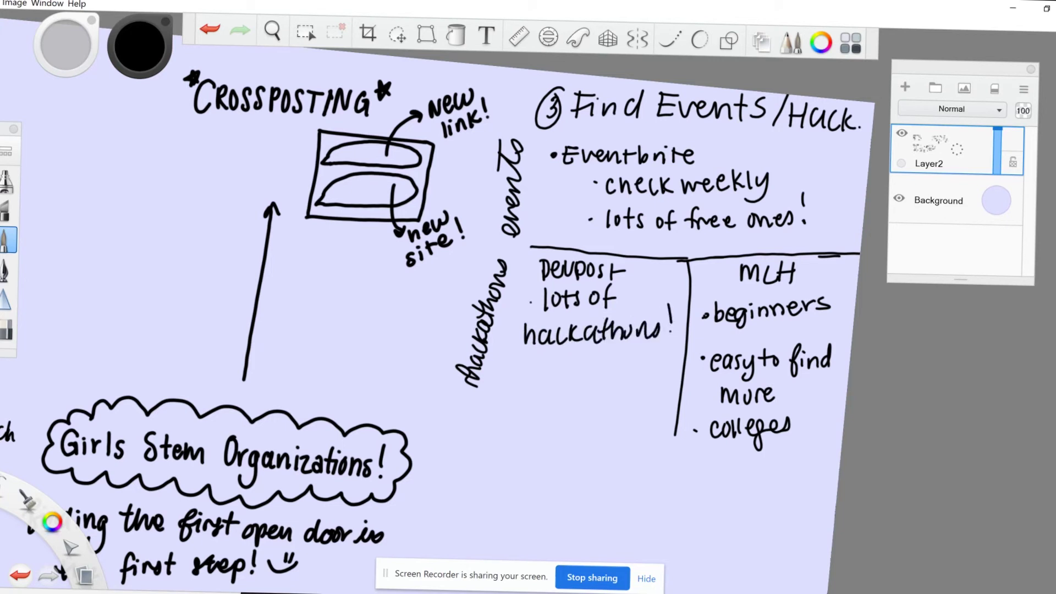
mouse_move(538, 371)
mouse_down()
mouse_move(542, 380)
mouse_move(550, 361)
mouse_move(575, 385)
mouse_move(594, 368)
mouse_move(594, 399)
mouse_move(638, 395)
mouse_move(663, 375)
mouse_up()
click(656, 399)
mouse_move(660, 360)
mouse_down()
mouse_move(657, 381)
mouse_move(667, 381)
mouse_up()
Step: Write the circled '④ MISC' heading with a smiley beside it
click(667, 399)
scroll(605, 330, down, 3)
scroll(440, 297, down, 8)
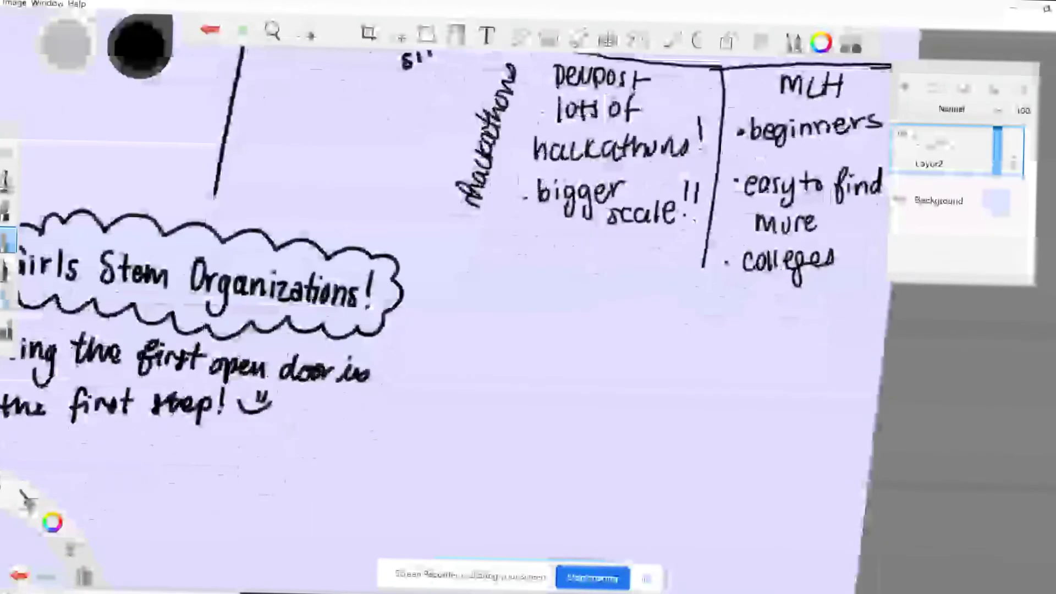
mouse_move(438, 194)
mouse_down()
mouse_move(444, 223)
mouse_move(446, 182)
mouse_move(476, 220)
mouse_move(508, 216)
mouse_up()
drag(537, 184, 520, 208)
mouse_move(557, 180)
mouse_down()
mouse_move(546, 198)
mouse_move(560, 205)
mouse_up()
drag(597, 169, 596, 186)
drag(573, 186, 608, 183)
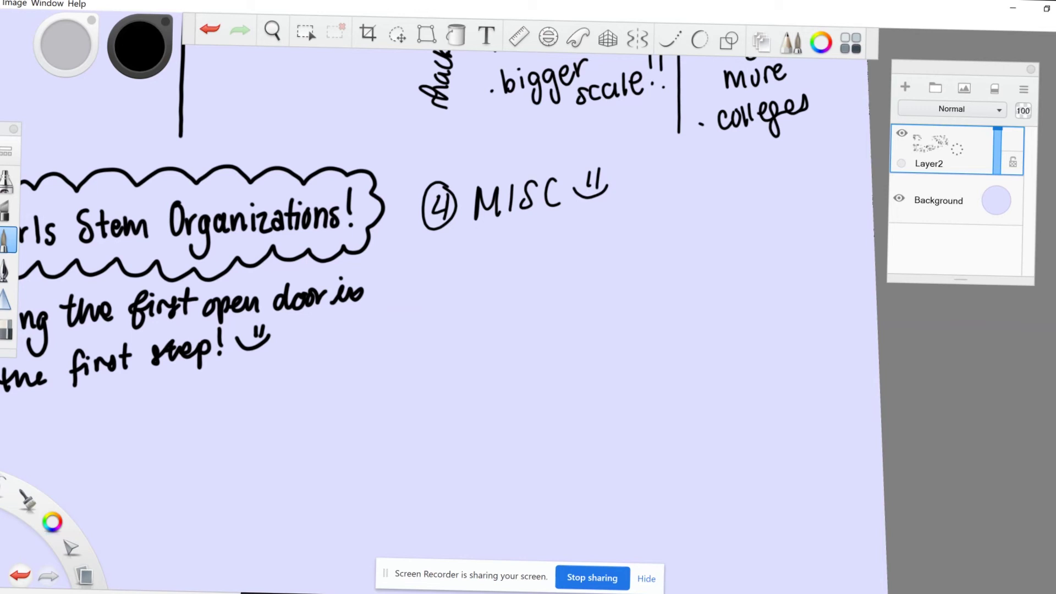
Step: Add the first starred entry, 'code with Klossy'
drag(412, 264, 426, 286)
drag(425, 269, 404, 282)
drag(469, 266, 463, 284)
mouse_move(475, 267)
mouse_down()
mouse_move(497, 283)
mouse_move(557, 258)
mouse_move(568, 274)
mouse_move(583, 259)
mouse_move(600, 275)
mouse_up()
drag(611, 254, 618, 270)
mouse_move(636, 248)
mouse_down()
mouse_move(638, 268)
mouse_move(651, 267)
mouse_up()
drag(648, 242, 646, 266)
mouse_move(660, 253)
mouse_down()
mouse_move(667, 263)
mouse_move(699, 254)
mouse_up()
drag(714, 238, 682, 278)
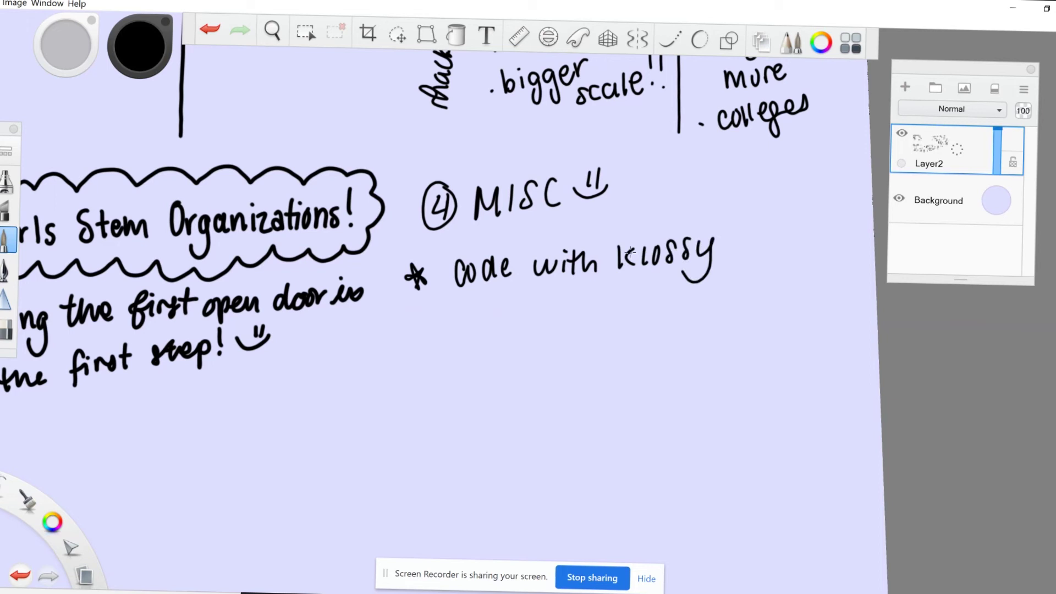
Step: Write the 'intro to...' note under code with Klossy, then switch to the eraser to fix a letter
drag(476, 320, 500, 329)
drag(505, 329, 521, 328)
drag(516, 315, 544, 313)
click(558, 297)
mouse_move(572, 296)
mouse_down()
mouse_move(577, 320)
mouse_move(581, 304)
mouse_up()
mouse_move(586, 306)
mouse_down()
mouse_move(560, 328)
mouse_move(550, 309)
mouse_move(787, 319)
mouse_up()
key(e)
key(e)
Step: Add a starred 'Grace Hopper Conference' entry with the note 'largest + best'
mouse_move(416, 365)
mouse_down()
mouse_move(397, 364)
mouse_move(410, 381)
mouse_up()
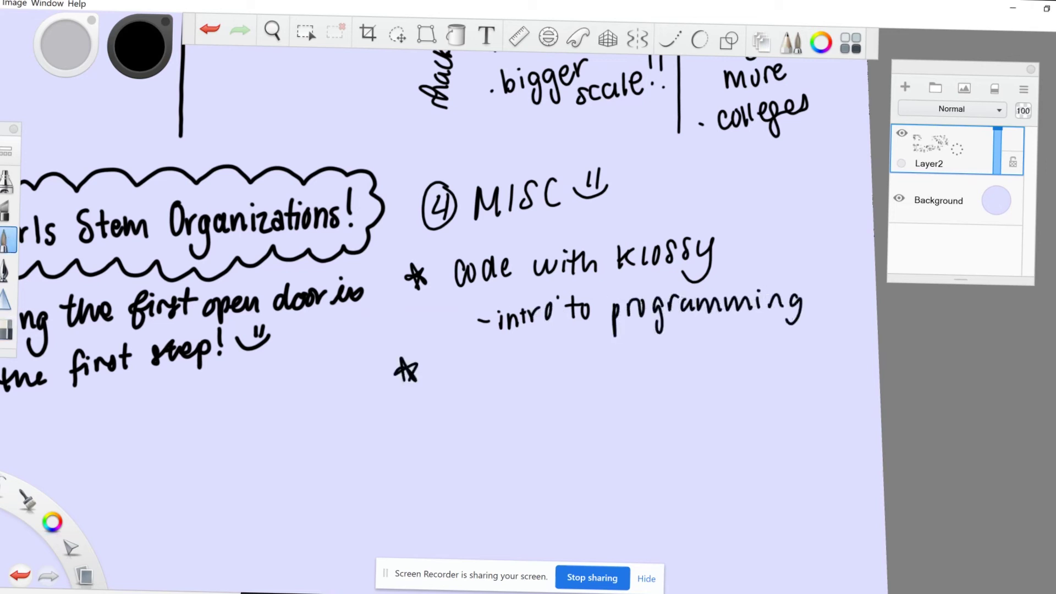
mouse_move(450, 350)
mouse_down()
mouse_move(446, 364)
mouse_move(461, 368)
mouse_up()
drag(474, 359, 480, 370)
drag(495, 363, 539, 353)
mouse_move(527, 343)
mouse_down()
mouse_move(527, 362)
mouse_move(627, 366)
mouse_up()
drag(641, 352, 758, 353)
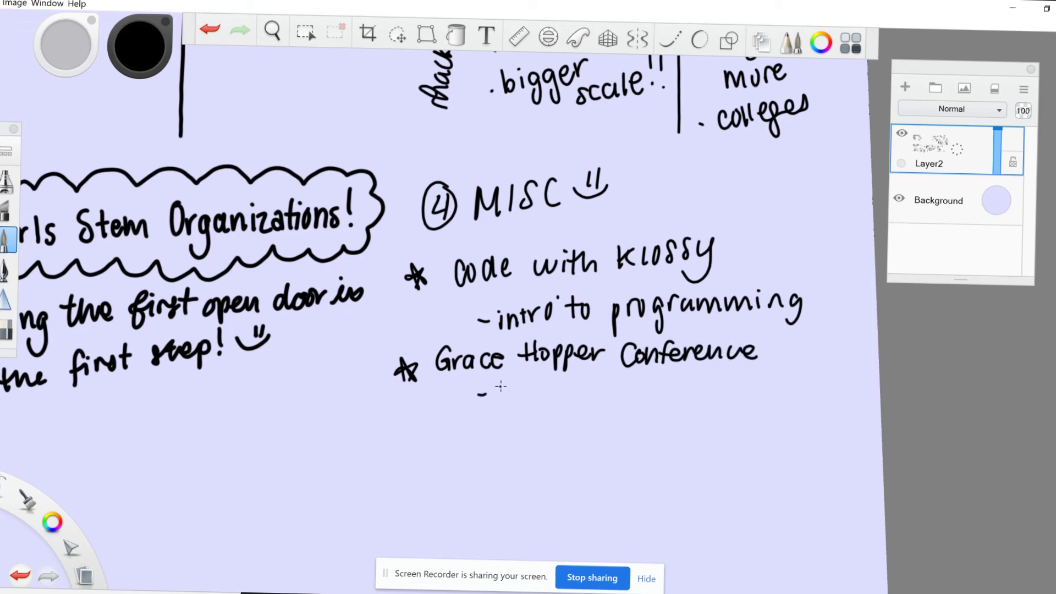
mouse_move(501, 387)
mouse_down()
mouse_move(583, 395)
mouse_move(670, 378)
mouse_up()
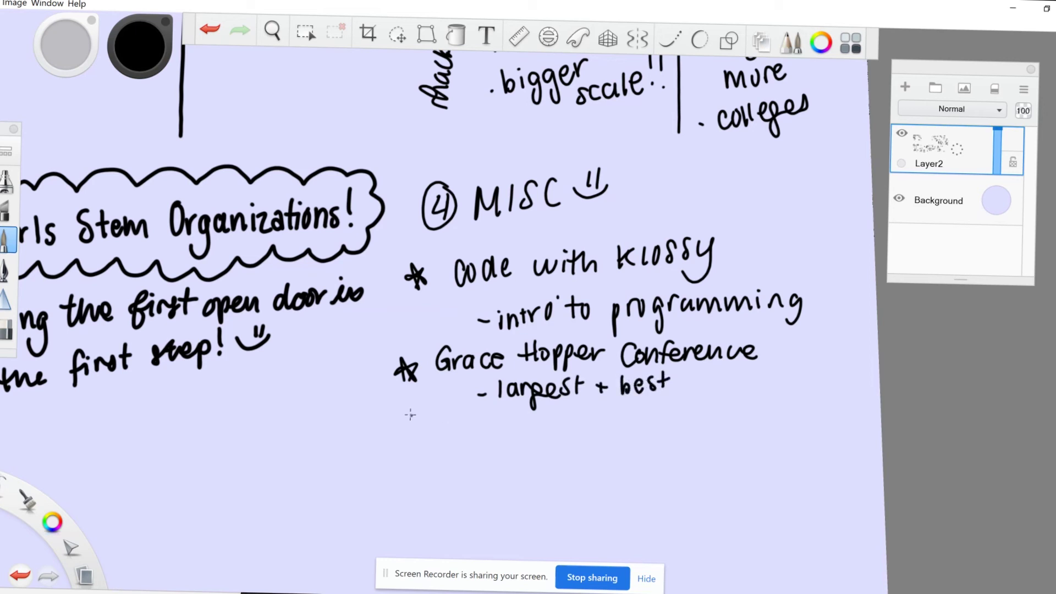
Step: Tag the conference '($$$)' and add starred 'Girls who code' (chapters) and 'AnitaB.org' entries
mouse_move(408, 418)
mouse_down()
mouse_move(403, 443)
mouse_move(414, 433)
mouse_up()
mouse_move(780, 337)
mouse_down()
mouse_move(774, 359)
mouse_move(842, 331)
mouse_move(859, 352)
mouse_up()
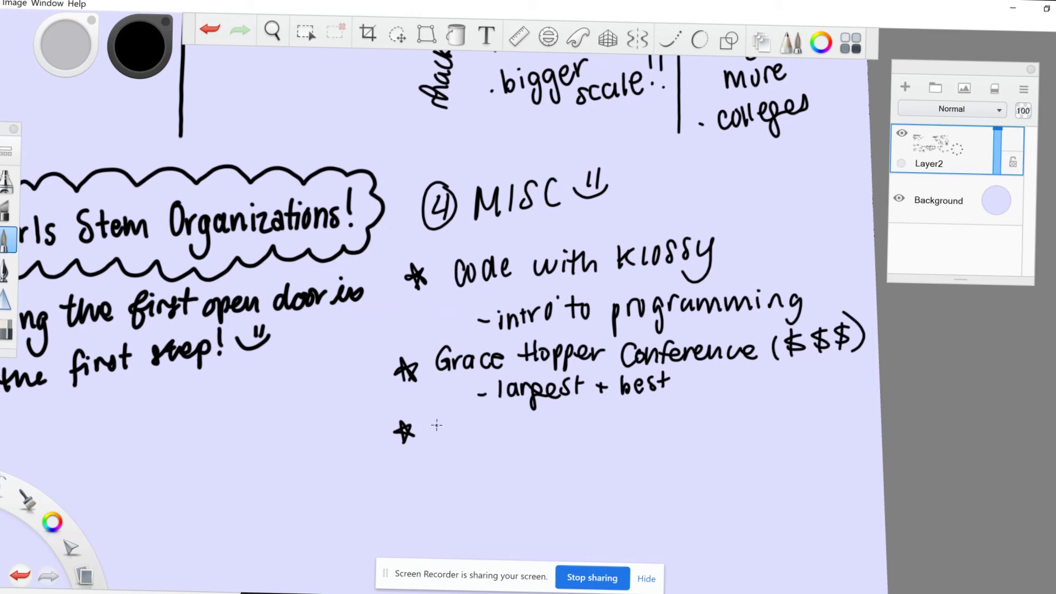
mouse_move(437, 425)
mouse_down()
mouse_move(471, 435)
mouse_move(621, 423)
mouse_up()
mouse_move(497, 451)
mouse_down()
mouse_move(536, 458)
mouse_move(608, 444)
mouse_up()
mouse_move(394, 485)
mouse_down()
mouse_move(445, 495)
mouse_move(471, 479)
mouse_move(495, 490)
mouse_move(570, 477)
mouse_up()
mouse_move(475, 520)
mouse_down()
mouse_move(513, 515)
mouse_move(538, 530)
mouse_move(637, 505)
mouse_move(695, 510)
mouse_up()
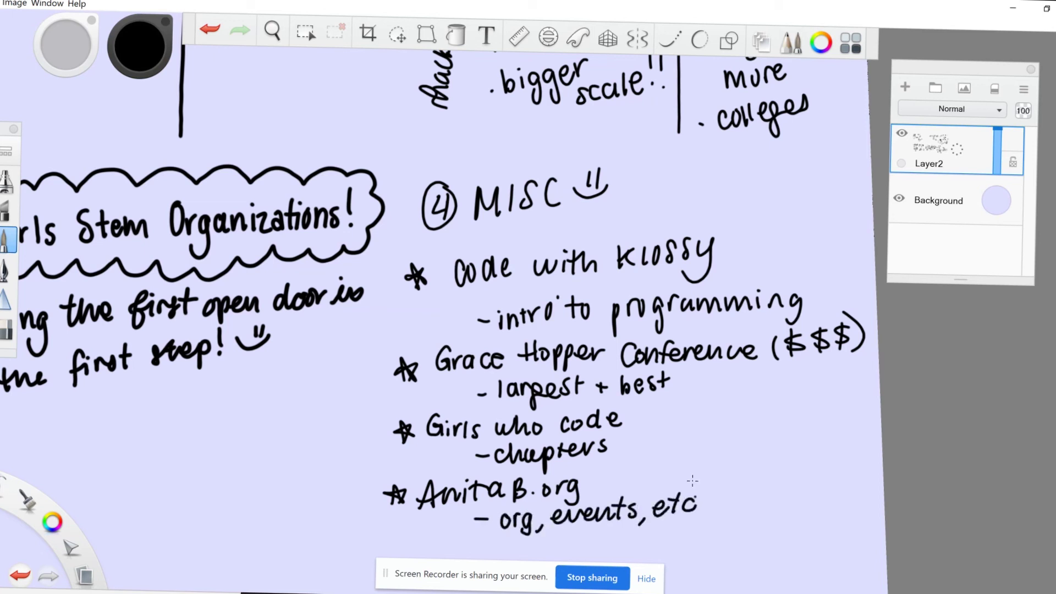
scroll(440, 297, down, 5)
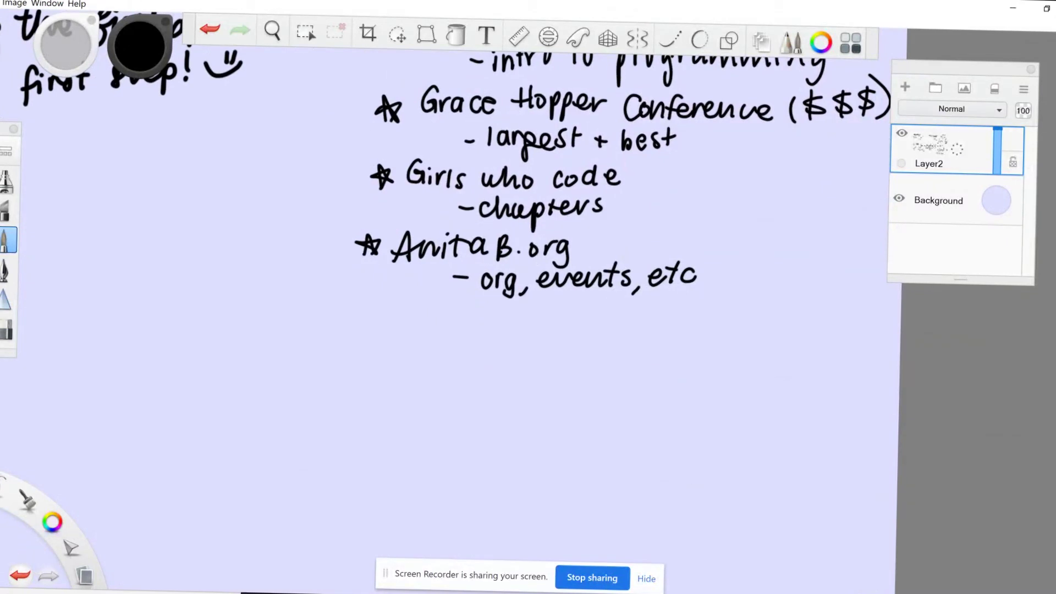
Step: Add starred 'College programs' (CMU Tech Nights, 'really cool!') and 'discord servers' with a small logo
mouse_move(358, 338)
mouse_down()
mouse_move(356, 366)
mouse_move(385, 348)
mouse_move(398, 361)
mouse_move(421, 350)
mouse_move(478, 368)
mouse_move(619, 349)
mouse_up()
mouse_move(465, 395)
mouse_down()
mouse_move(456, 406)
mouse_move(544, 394)
mouse_move(528, 439)
mouse_up()
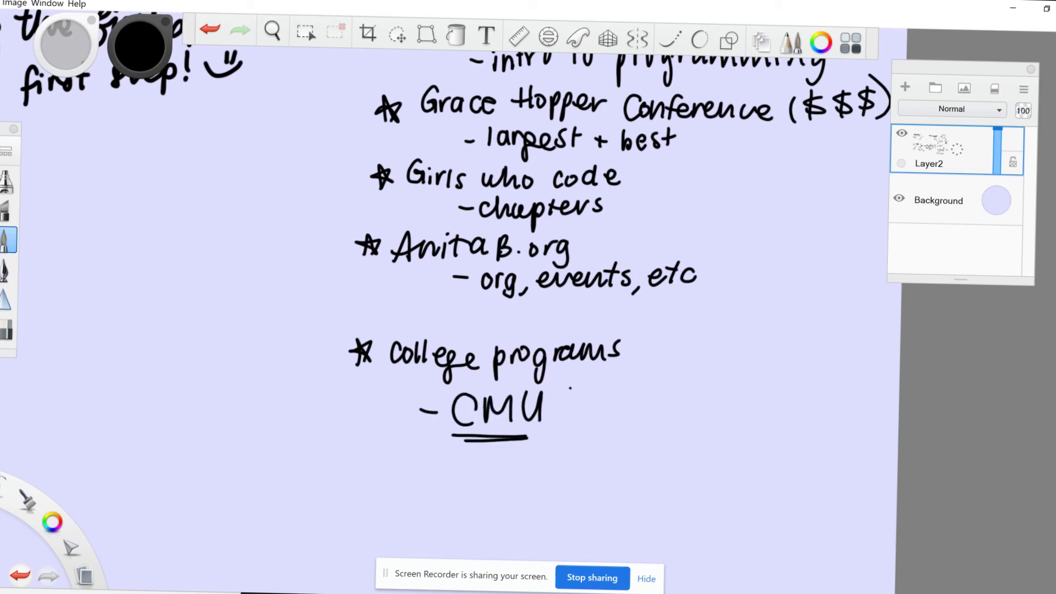
mouse_move(591, 392)
mouse_down()
mouse_move(604, 417)
mouse_move(658, 413)
mouse_move(693, 388)
mouse_move(703, 426)
mouse_move(764, 401)
mouse_move(758, 360)
mouse_up()
mouse_move(777, 308)
mouse_down()
mouse_move(853, 259)
mouse_move(815, 320)
mouse_move(848, 295)
mouse_up()
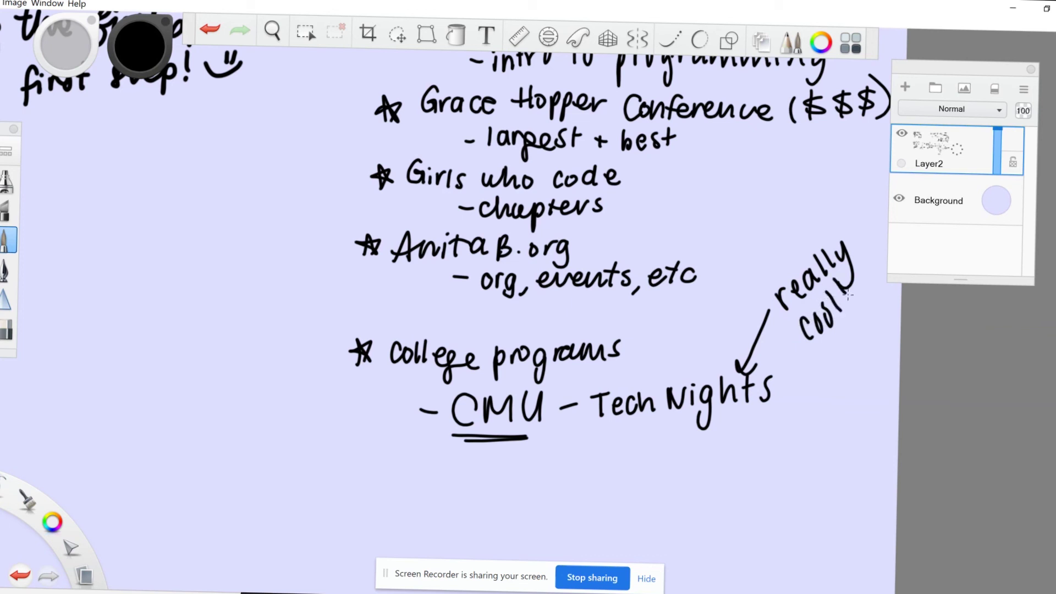
mouse_move(347, 484)
mouse_down()
mouse_move(350, 511)
mouse_move(360, 492)
mouse_move(363, 344)
mouse_move(446, 352)
mouse_move(505, 330)
mouse_move(553, 344)
mouse_move(619, 338)
mouse_move(451, 392)
mouse_move(842, 385)
mouse_up()
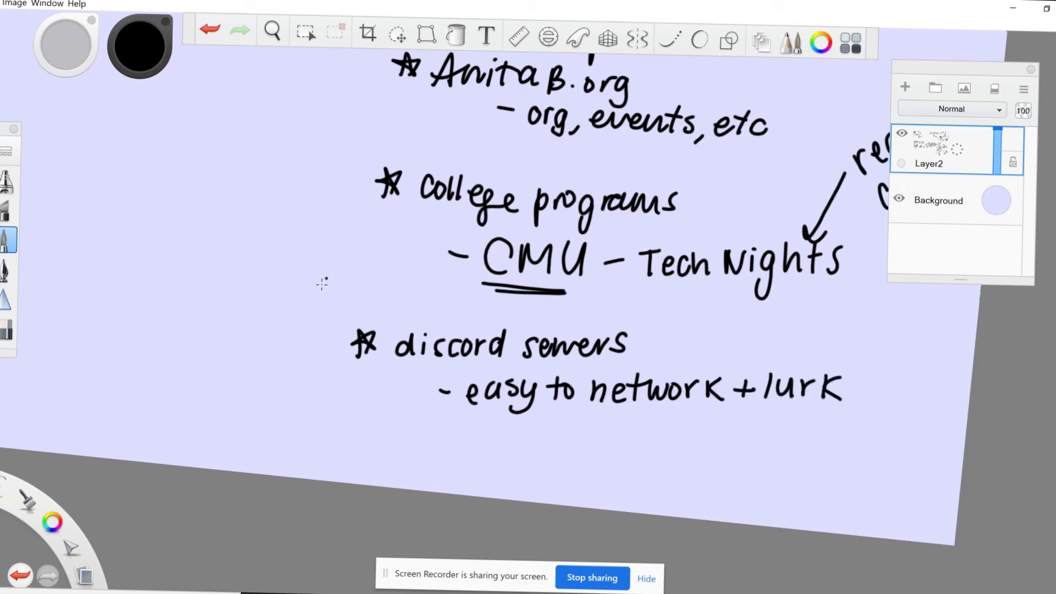
mouse_move(322, 284)
mouse_down()
mouse_move(380, 308)
mouse_move(312, 292)
mouse_move(316, 322)
mouse_move(360, 300)
mouse_move(318, 301)
mouse_up()
Step: Fit the whole page in view and write a large 'Good Luck!' at the lower left
key(Home)
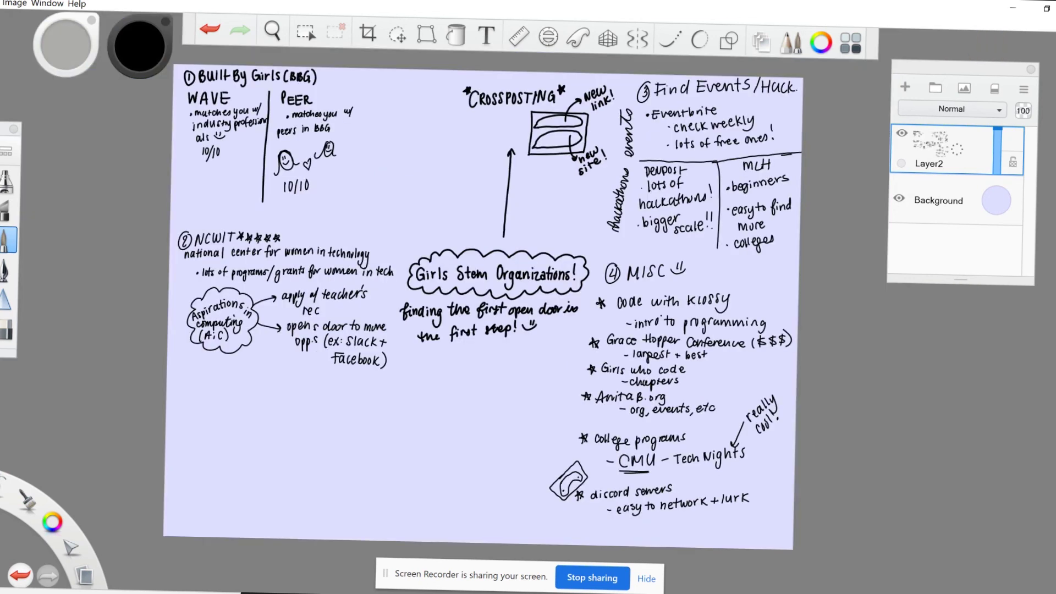
mouse_move(221, 394)
mouse_down()
mouse_move(236, 435)
mouse_move(260, 421)
mouse_up()
drag(283, 419, 285, 421)
drag(308, 394, 311, 448)
drag(349, 391, 385, 440)
drag(380, 405, 410, 440)
drag(449, 405, 447, 439)
drag(468, 382, 465, 437)
drag(496, 396, 495, 437)
drag(517, 381, 512, 417)
drag(517, 429, 519, 434)
Step: Write 'always reach out to people!!' beneath Good Luck!
key(ctrl+alt+b)
key(ctrl+alt+b)
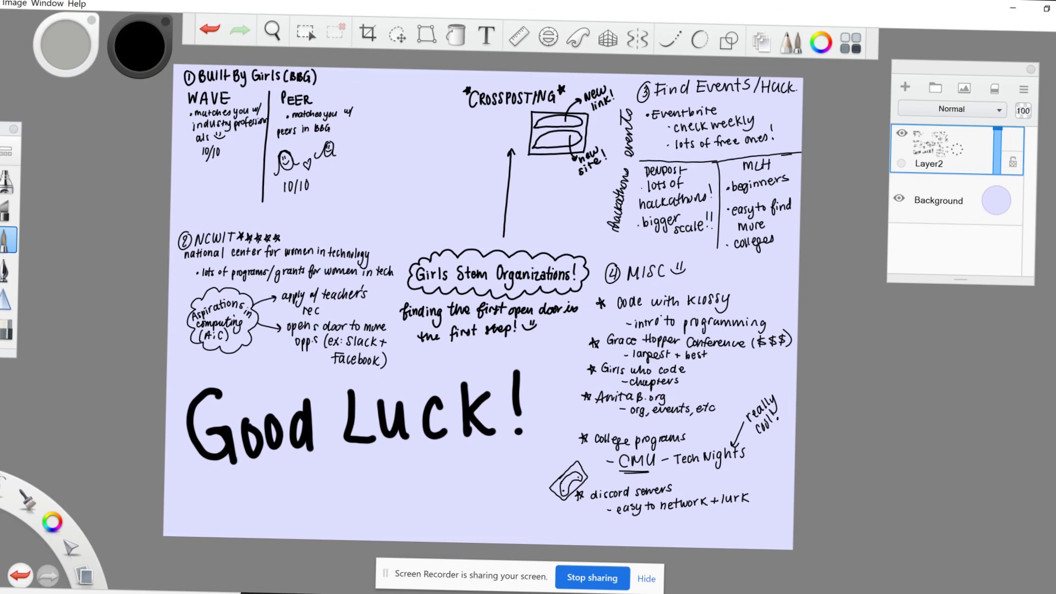
drag(205, 484, 219, 498)
mouse_move(241, 481)
mouse_down()
mouse_move(238, 501)
mouse_move(286, 495)
mouse_up()
drag(300, 476, 311, 487)
drag(314, 481, 364, 485)
mouse_move(379, 473)
mouse_down()
mouse_move(390, 487)
mouse_move(421, 484)
mouse_up()
drag(435, 457, 457, 480)
mouse_move(467, 468)
mouse_down()
mouse_move(470, 494)
mouse_move(509, 484)
mouse_up()
drag(512, 473, 527, 471)
click(526, 477)
drag(541, 450, 537, 468)
click(536, 474)
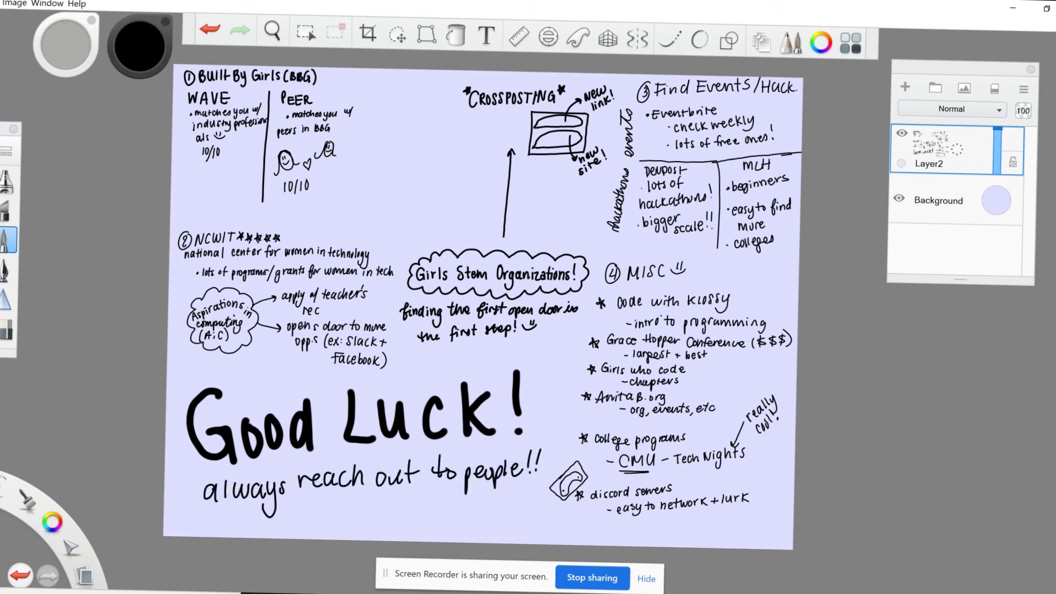